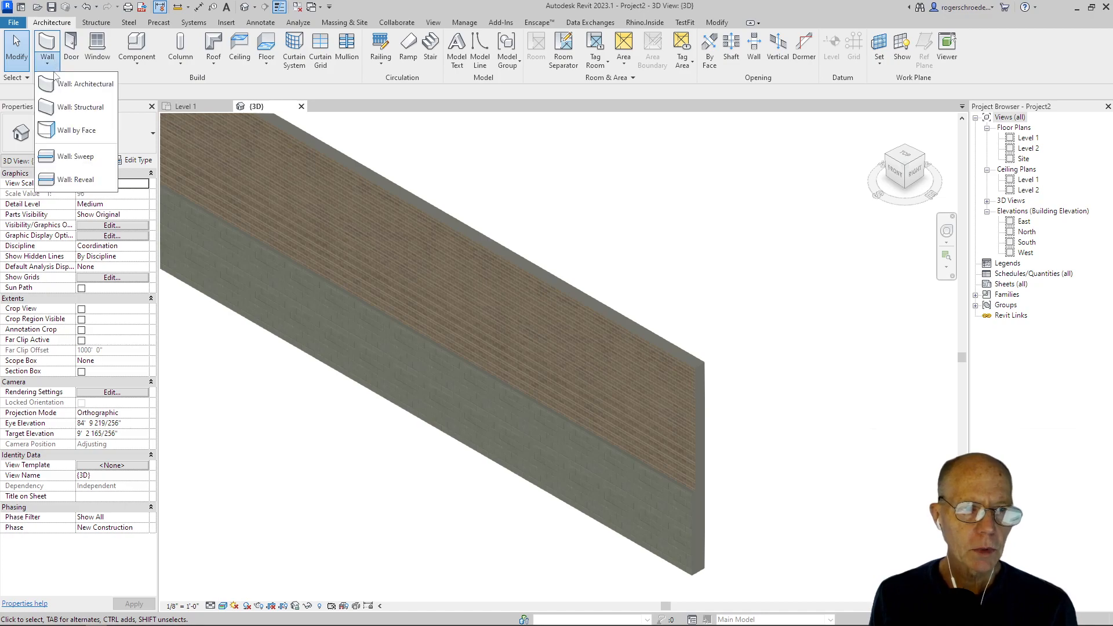
Step: Start an architectural wall and duplicate its current type under the name "Custom Stone on Mtl. Stud 3"
{"action": "left_click", "coordinate": [66, 87]}
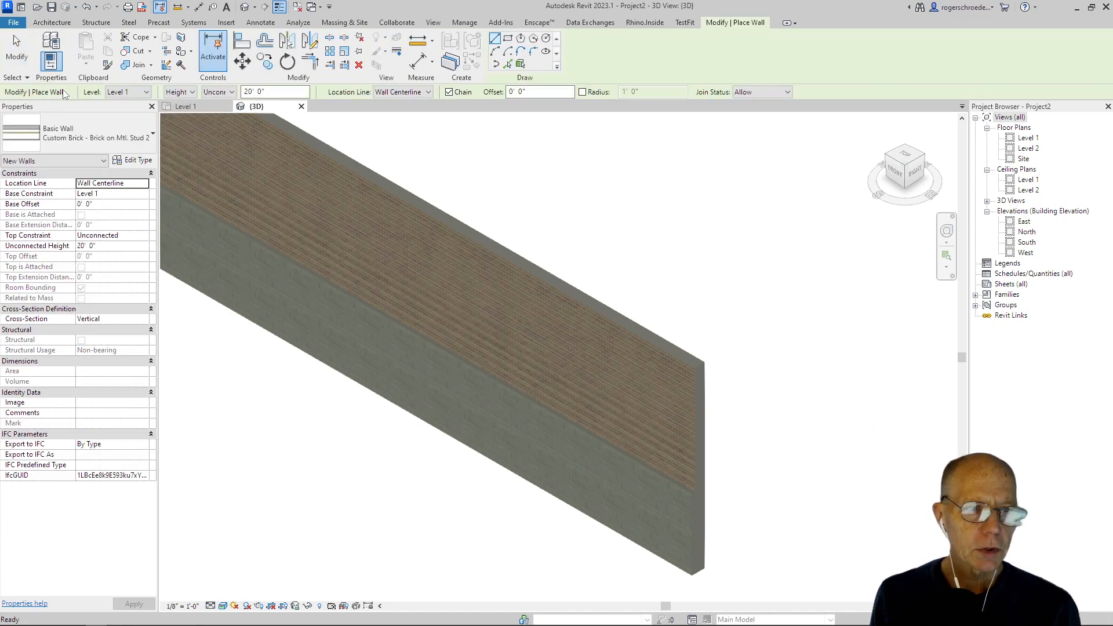
{"action": "left_click", "coordinate": [133, 160]}
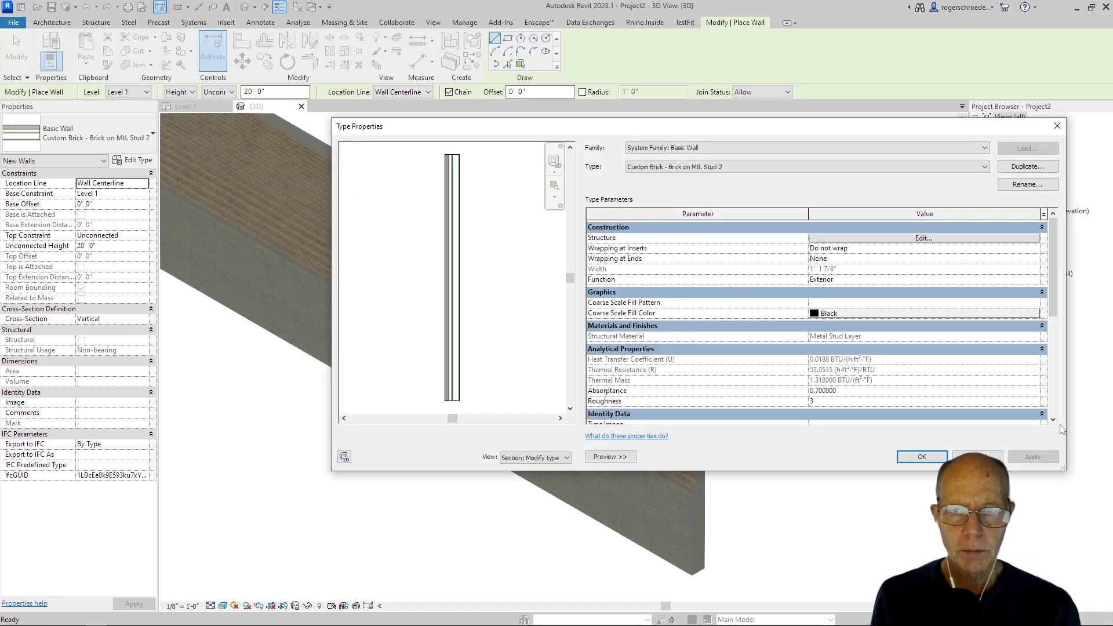
{"action": "left_click", "coordinate": [1027, 166]}
{"action": "left_click", "coordinate": [675, 290]}
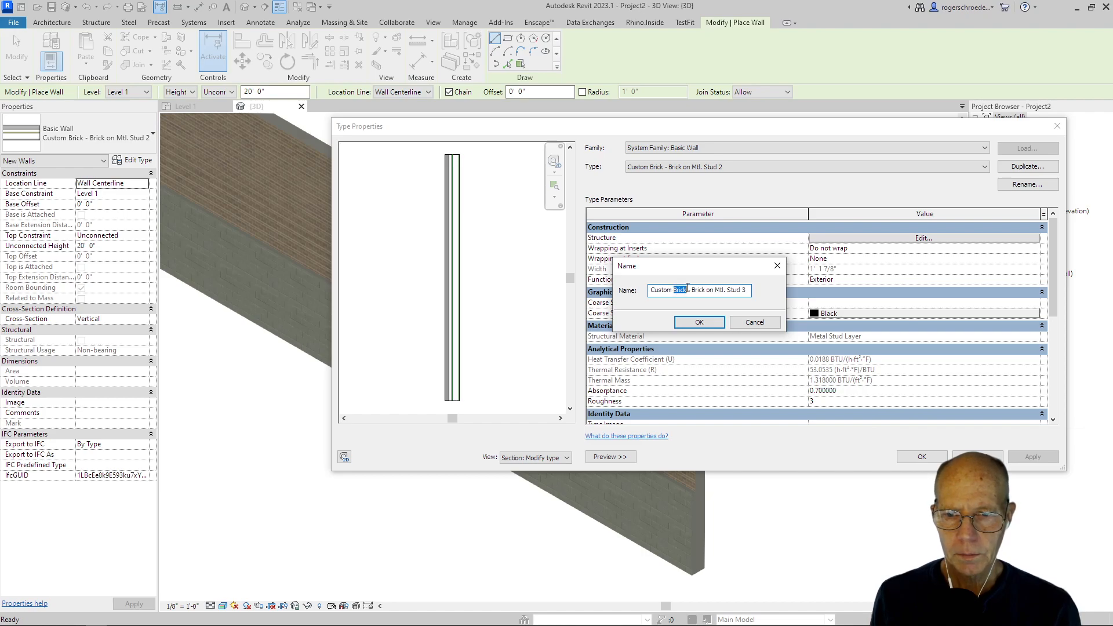
{"action": "type", "text": "Stone"}
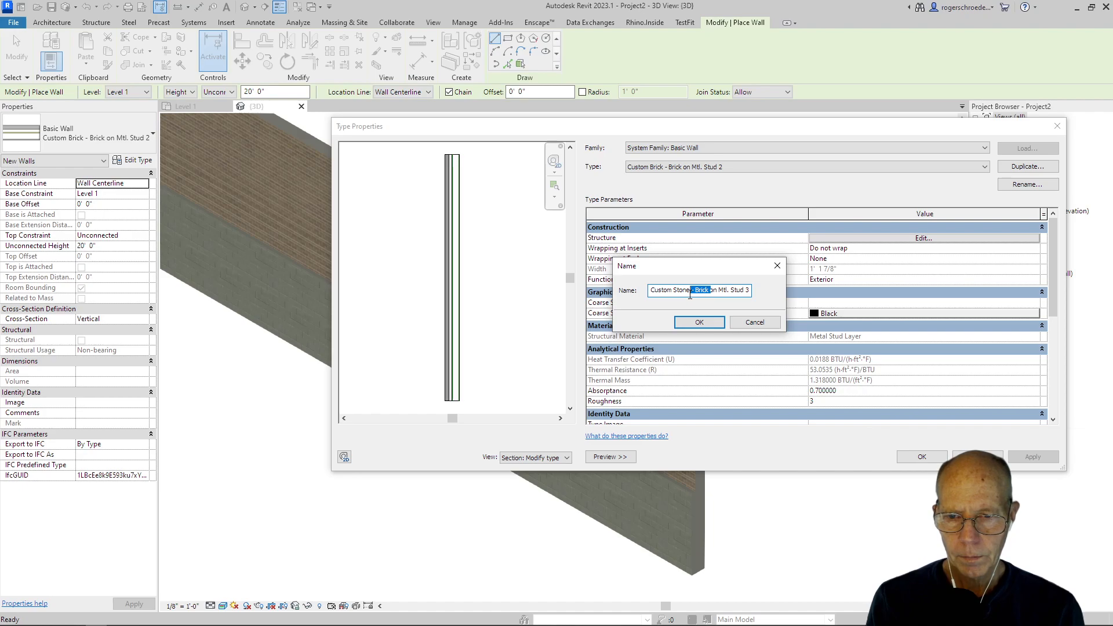
{"action": "key", "text": "Delete"}
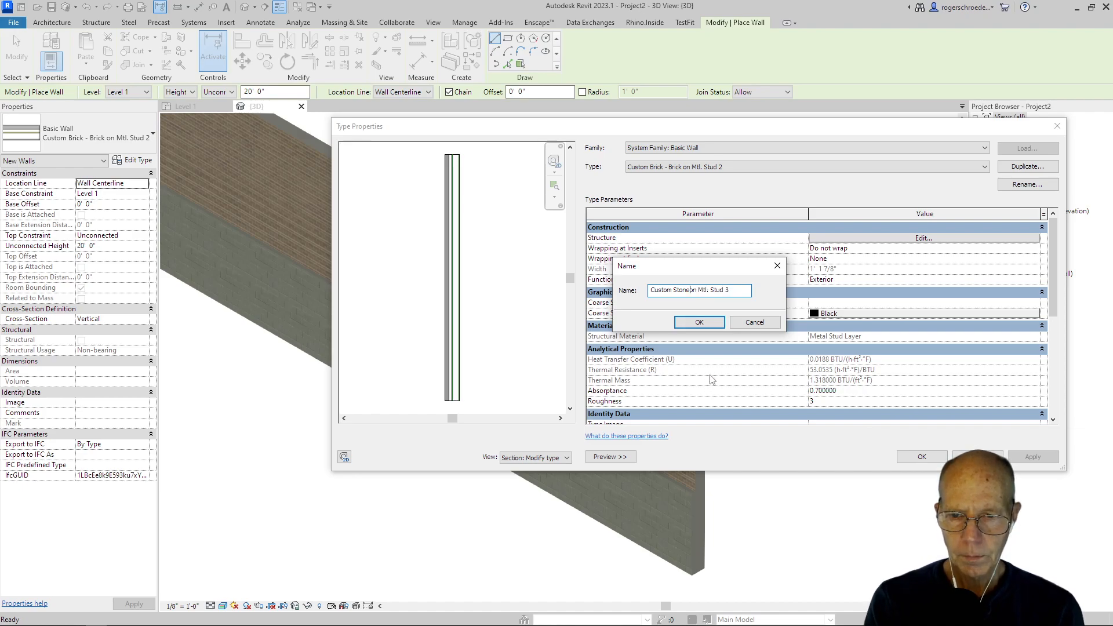
{"action": "left_click", "coordinate": [699, 322]}
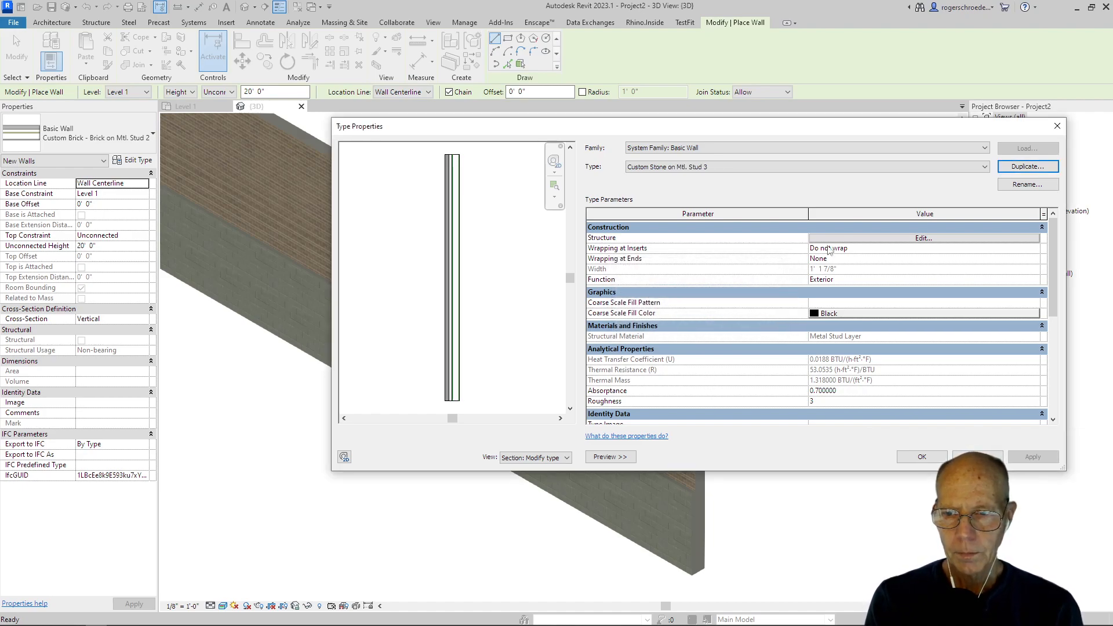
Step: In the wall type's structure, create a new material named "Granite Stone" from the exterior Finish 1 layer's material selection
{"action": "left_click", "coordinate": [851, 240]}
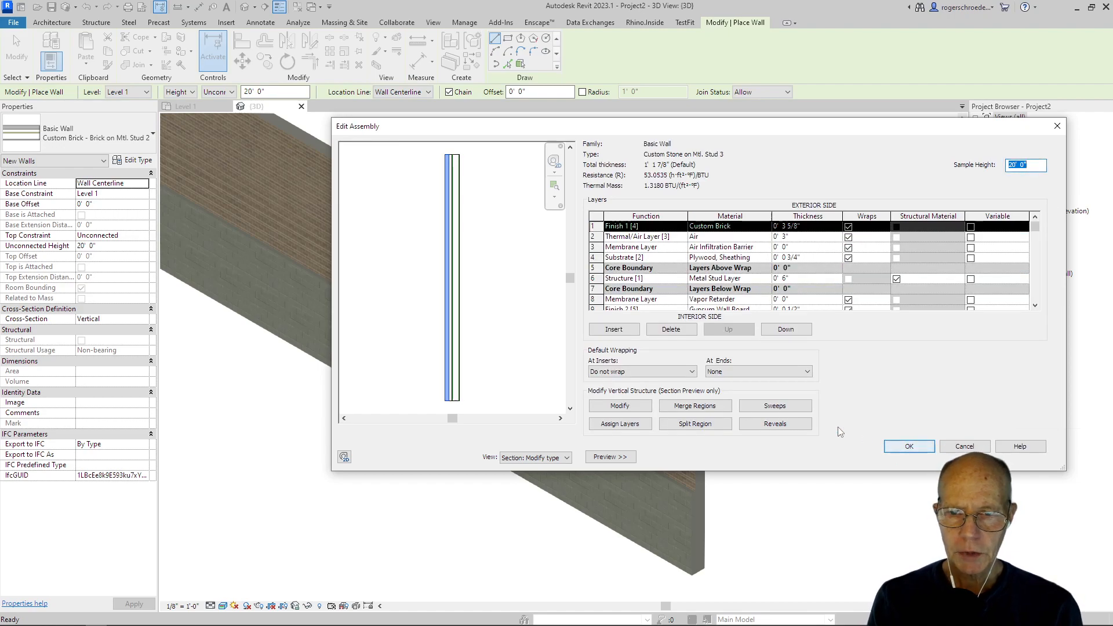
{"action": "left_click", "coordinate": [770, 226]}
{"action": "left_click", "coordinate": [767, 227]}
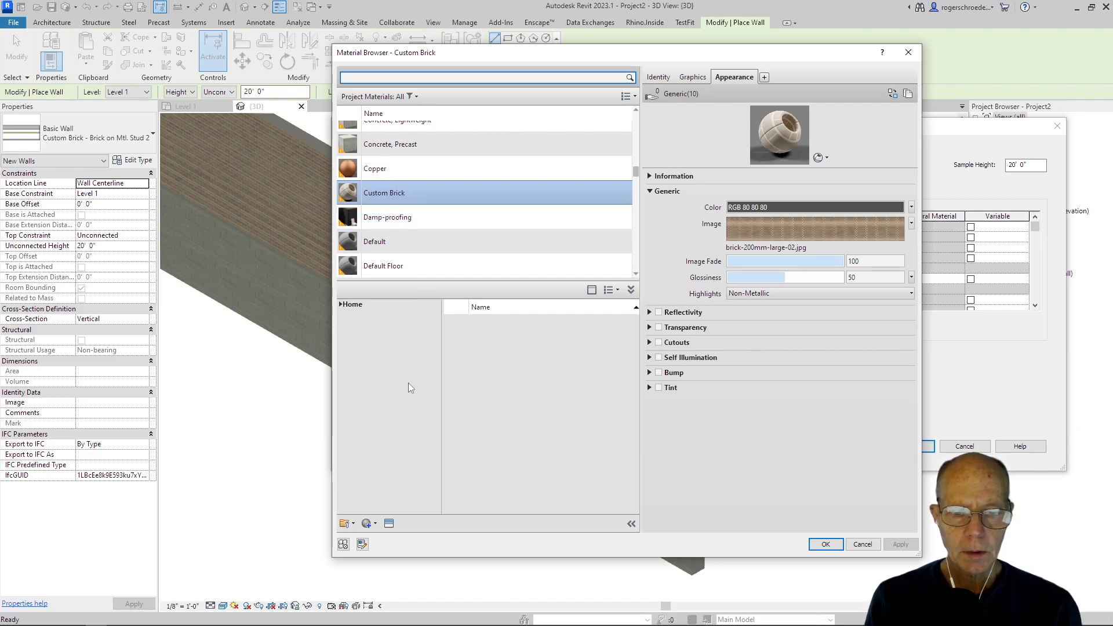
{"action": "left_click", "coordinate": [368, 525]}
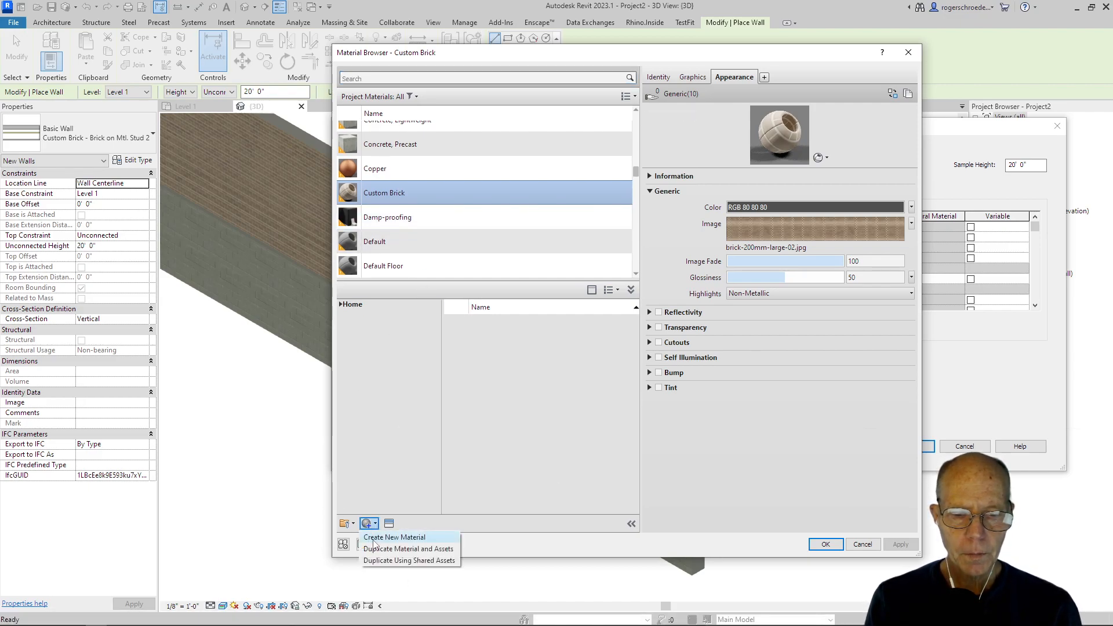
{"action": "left_click", "coordinate": [395, 535]}
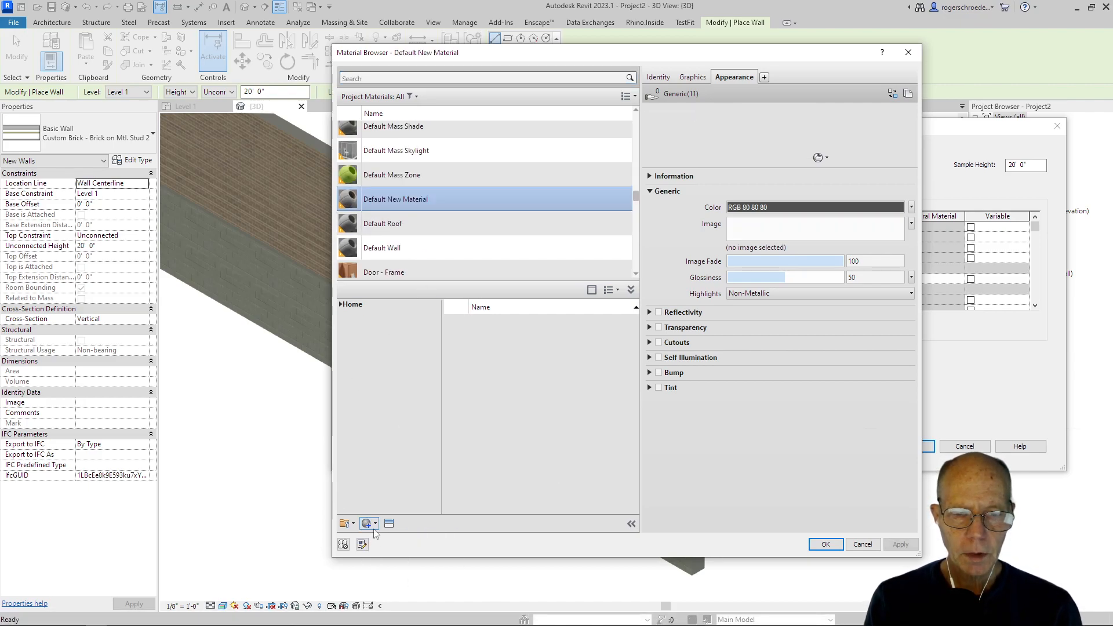
{"action": "right_click", "coordinate": [378, 197]}
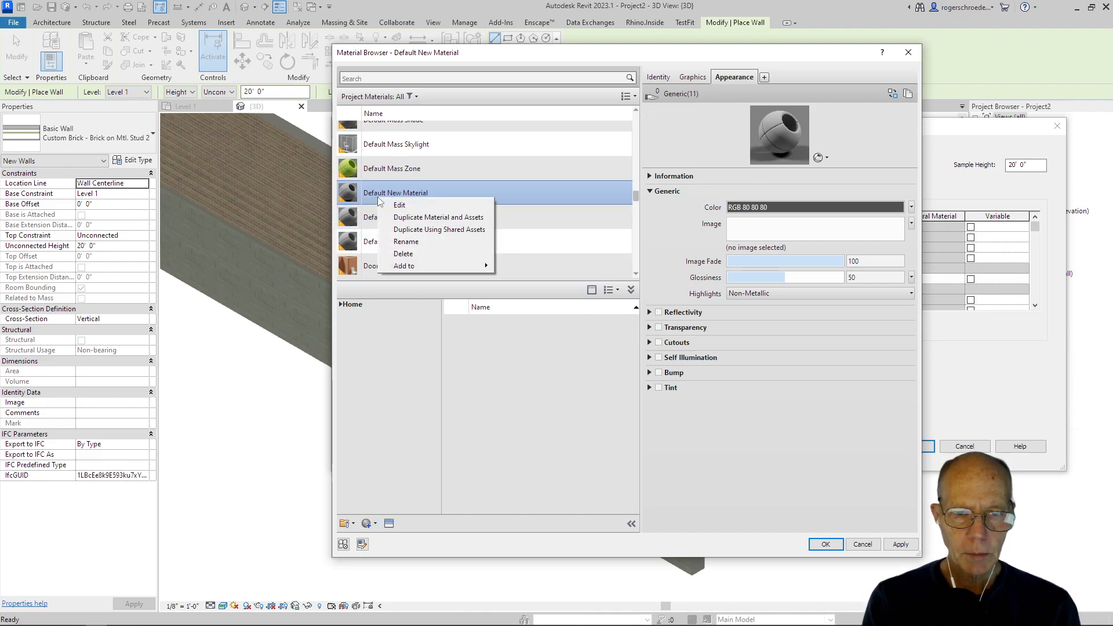
{"action": "left_click", "coordinate": [400, 242]}
{"action": "type", "text": "Gr"}
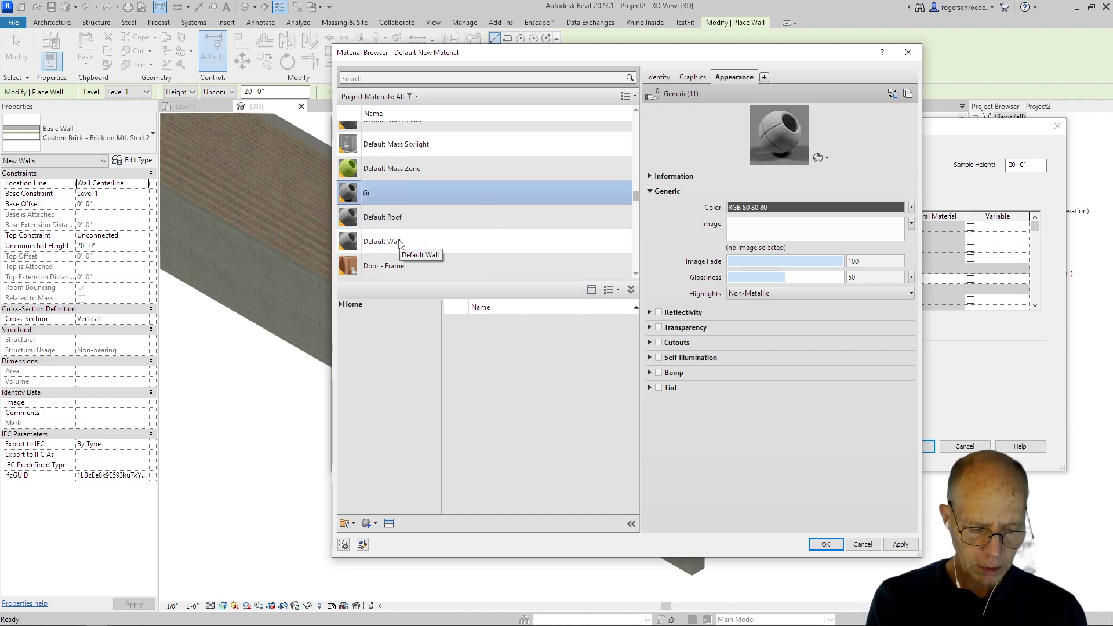
{"action": "type", "text": "anite "}
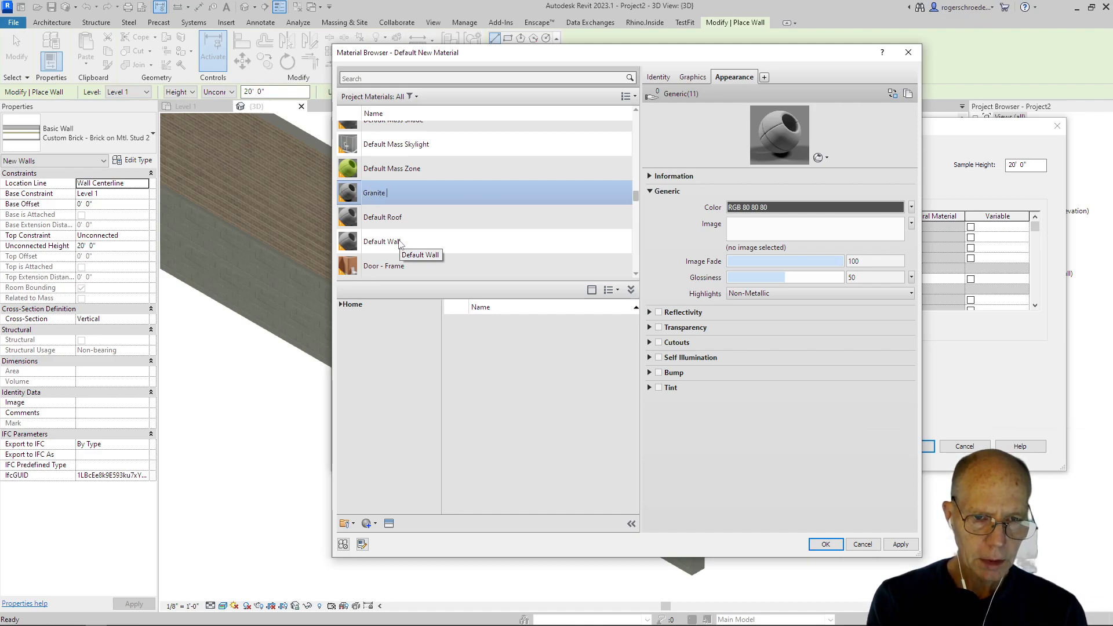
{"action": "type", "text": "Stone"}
{"action": "key", "text": "Return"}
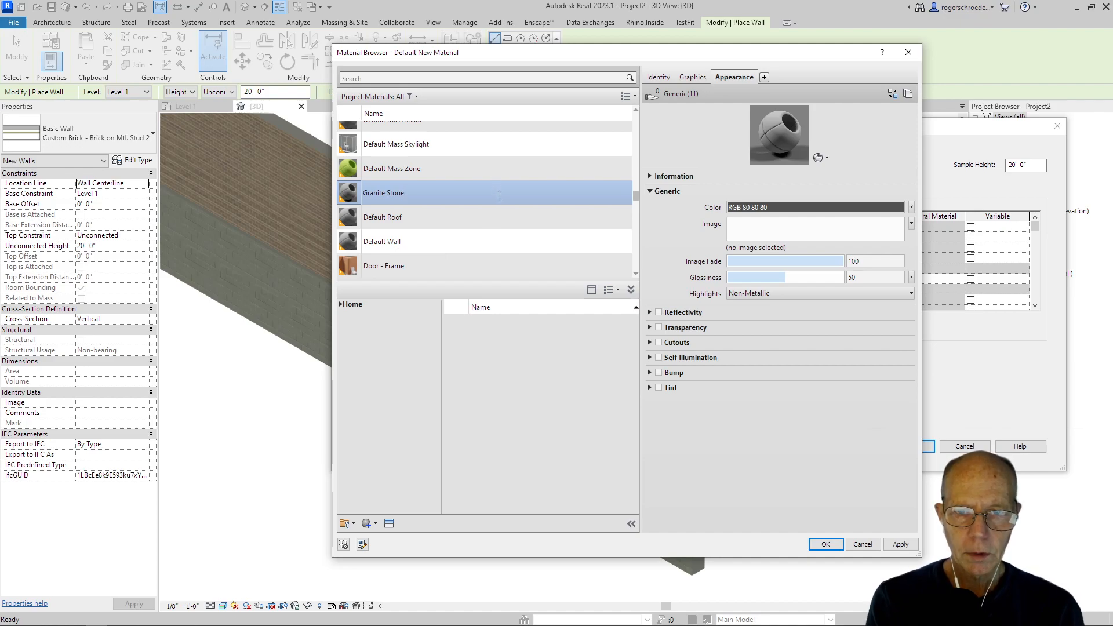
Step: Load granite.jpg from the Desktop as the Granite Stone material's appearance image
{"action": "left_click", "coordinate": [771, 232]}
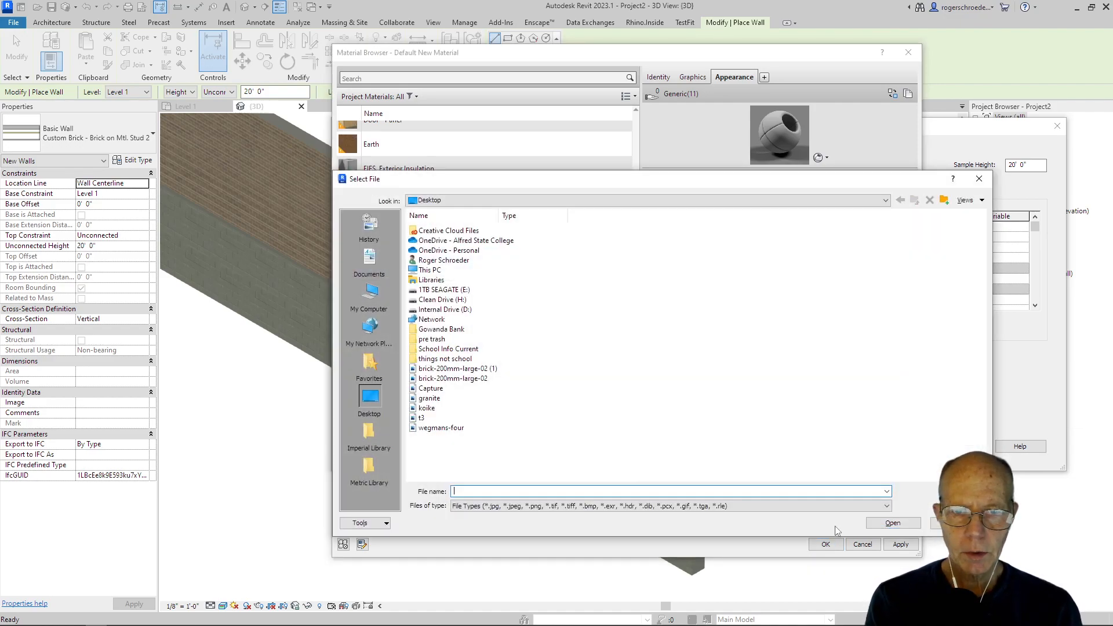
{"action": "left_click", "coordinate": [426, 399]}
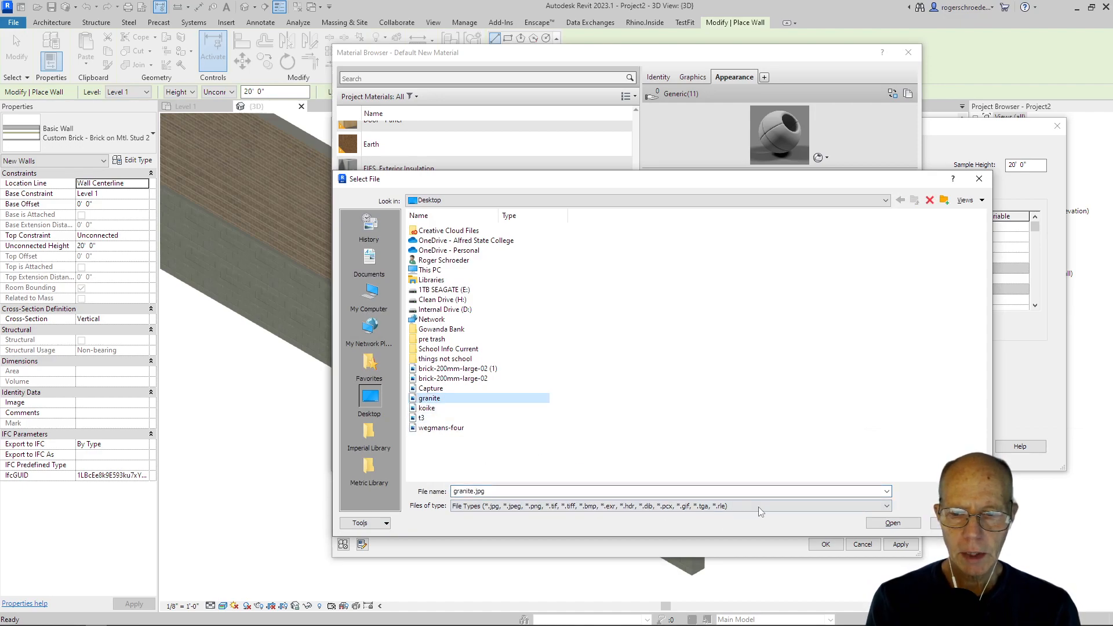
{"action": "left_click", "coordinate": [893, 523]}
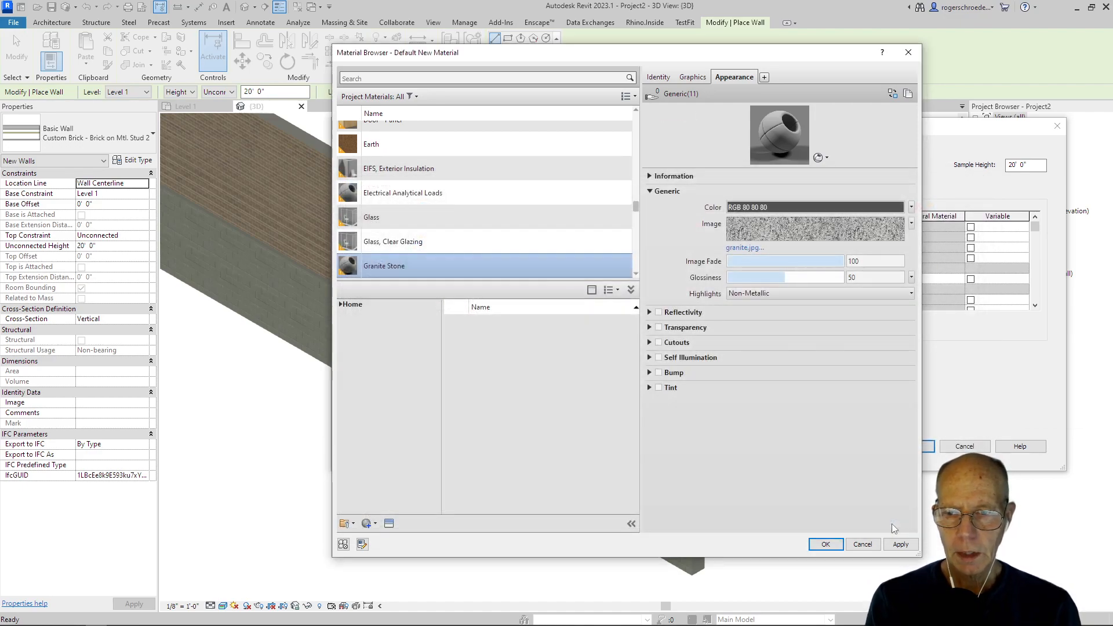
Step: Change the Granite Stone appearance texture to Tiles and use granite.jpg as the tile image
{"action": "left_click", "coordinate": [911, 224]}
{"action": "left_click", "coordinate": [908, 308]}
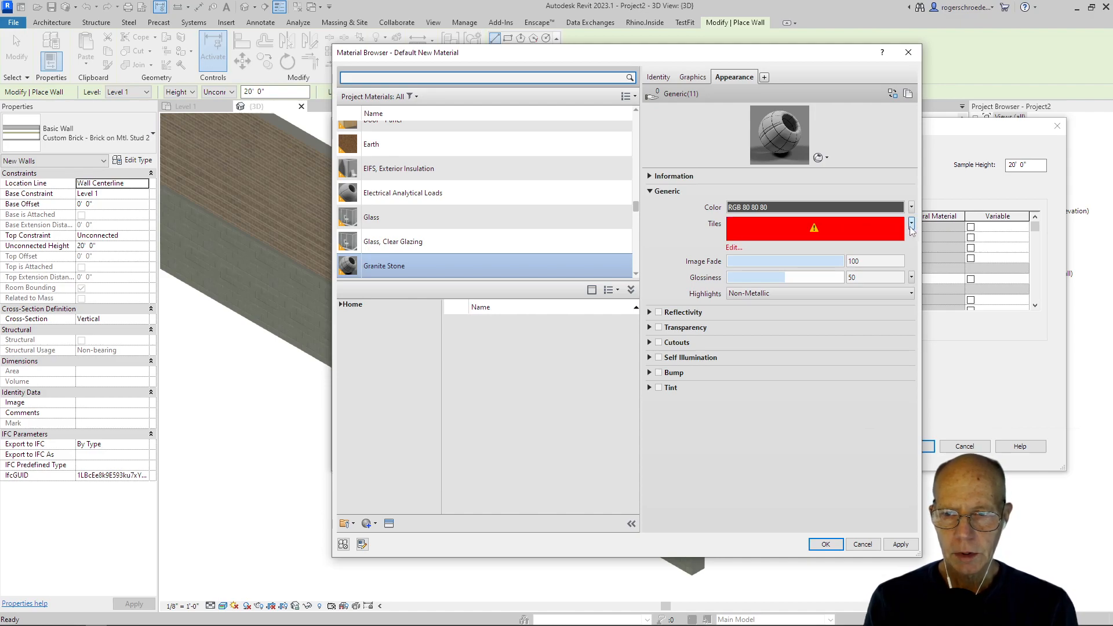
{"action": "left_click", "coordinate": [854, 228]}
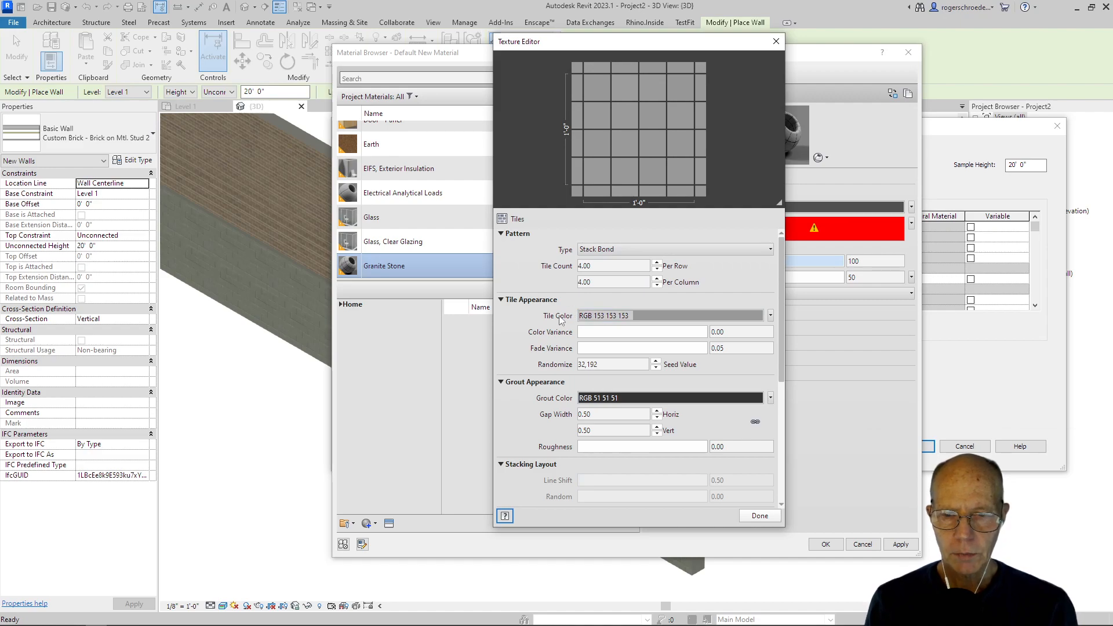
{"action": "left_click", "coordinate": [769, 316]}
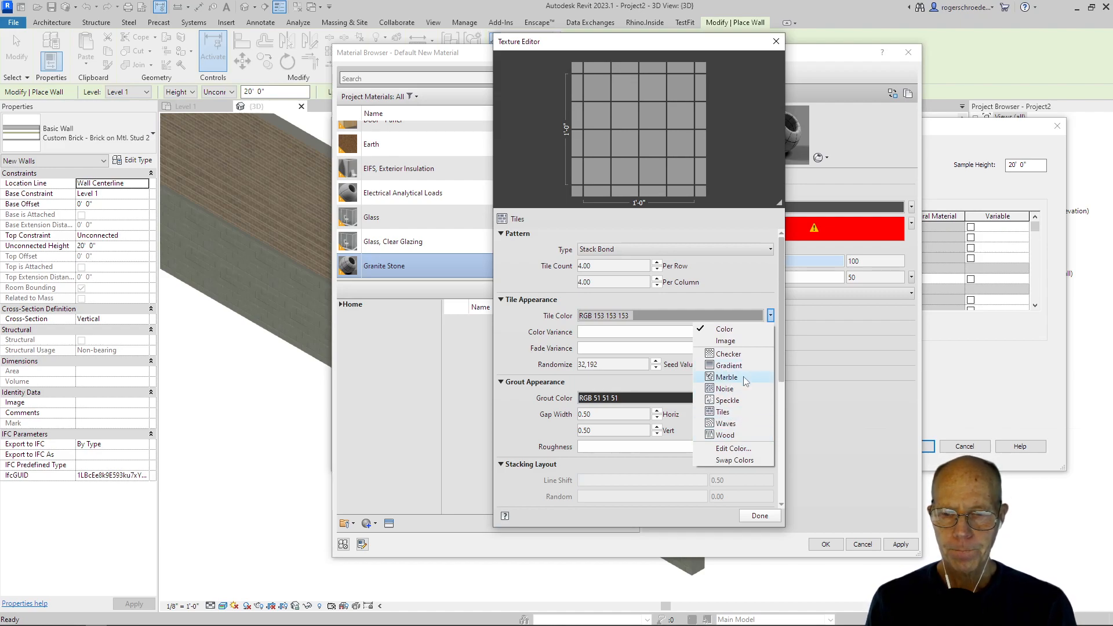
{"action": "left_click", "coordinate": [719, 342]}
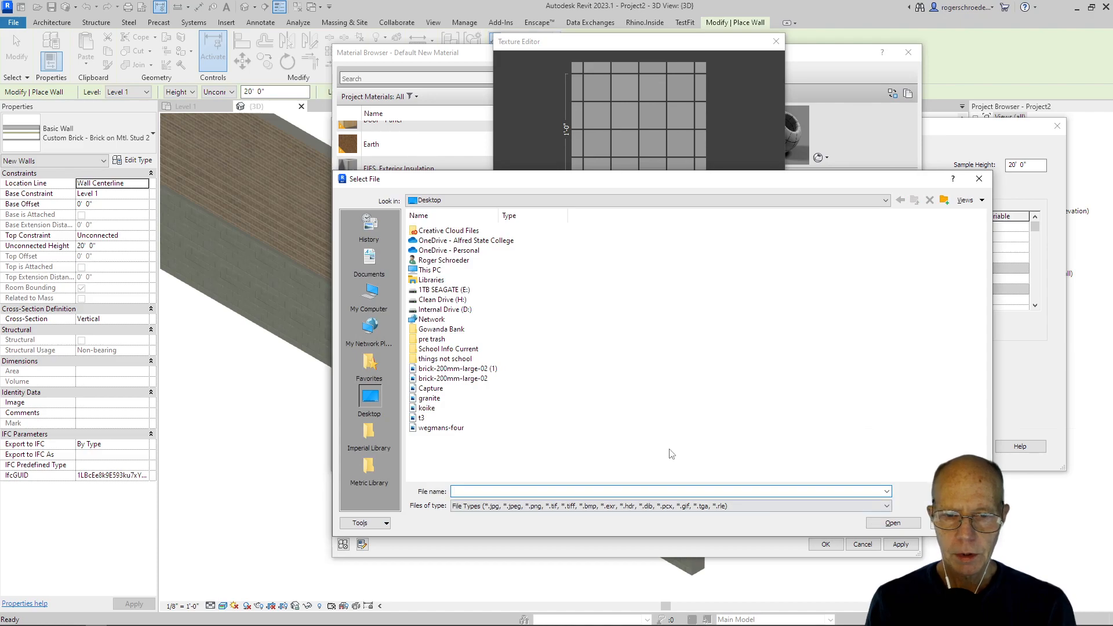
{"action": "left_click", "coordinate": [429, 398]}
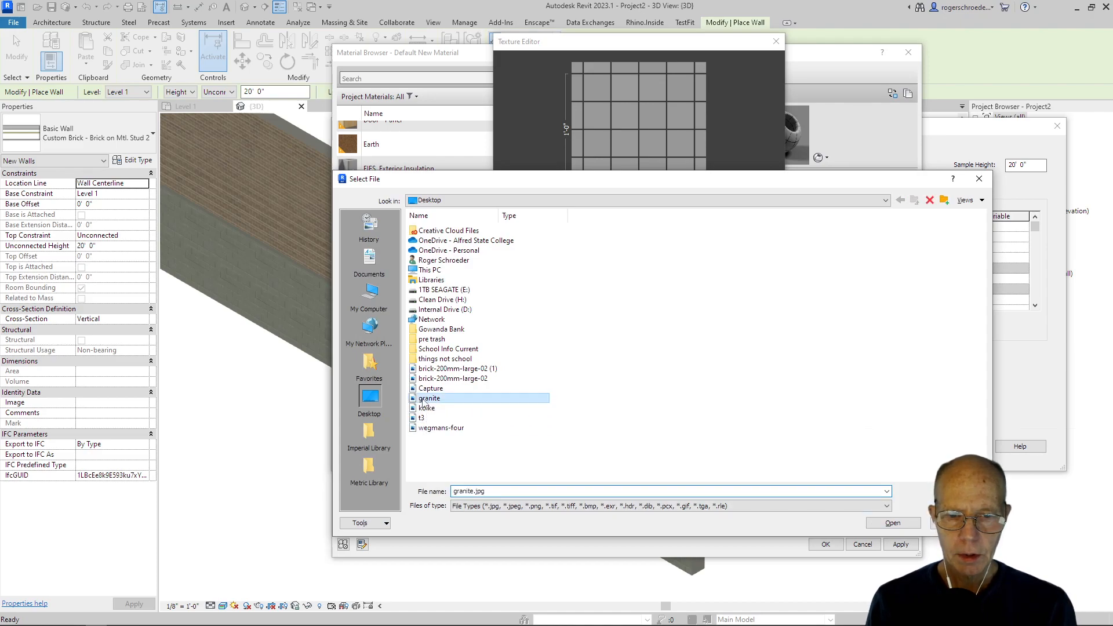
{"action": "left_click", "coordinate": [876, 524]}
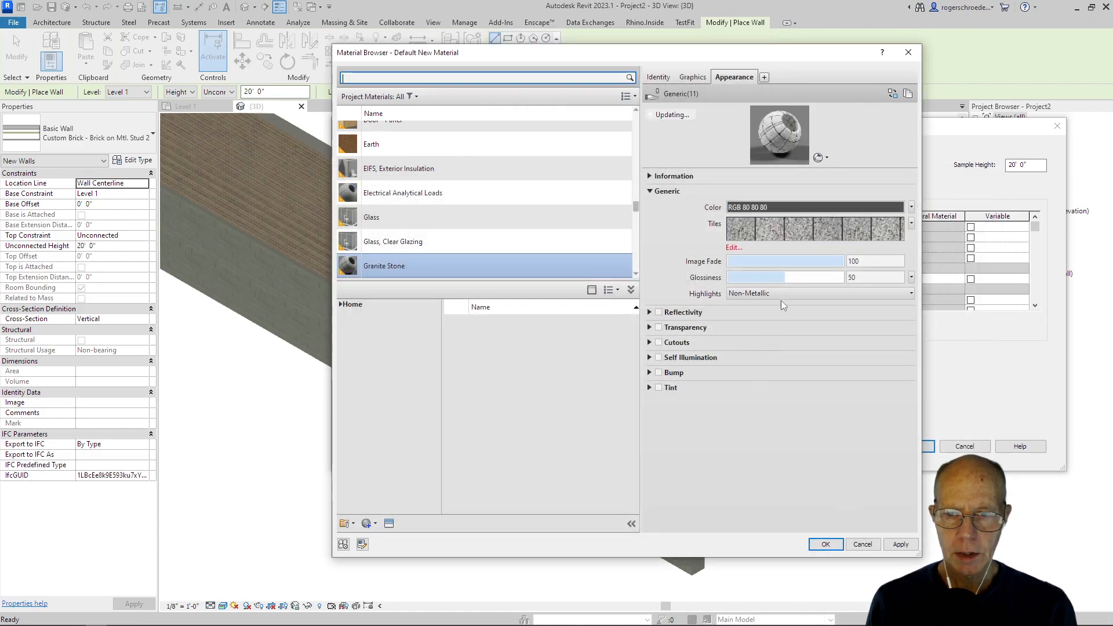
Step: Set the granite tile pattern to Running Bond with a tile count of 1 per row and 2 per column
{"action": "left_click", "coordinate": [771, 235]}
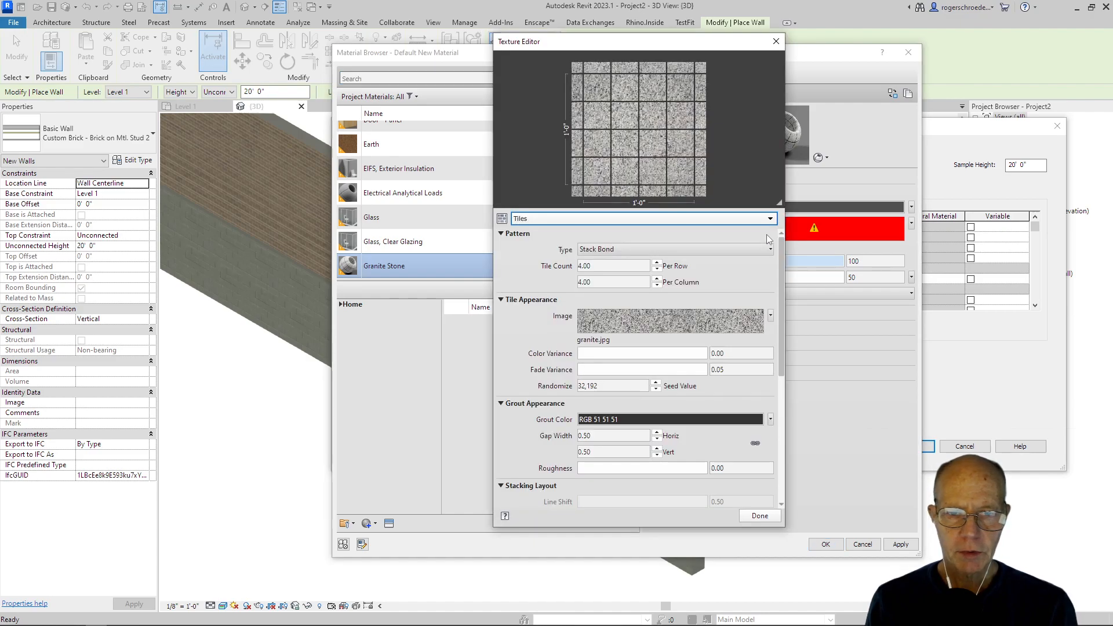
{"action": "left_click", "coordinate": [593, 250]}
{"action": "left_click", "coordinate": [700, 264]}
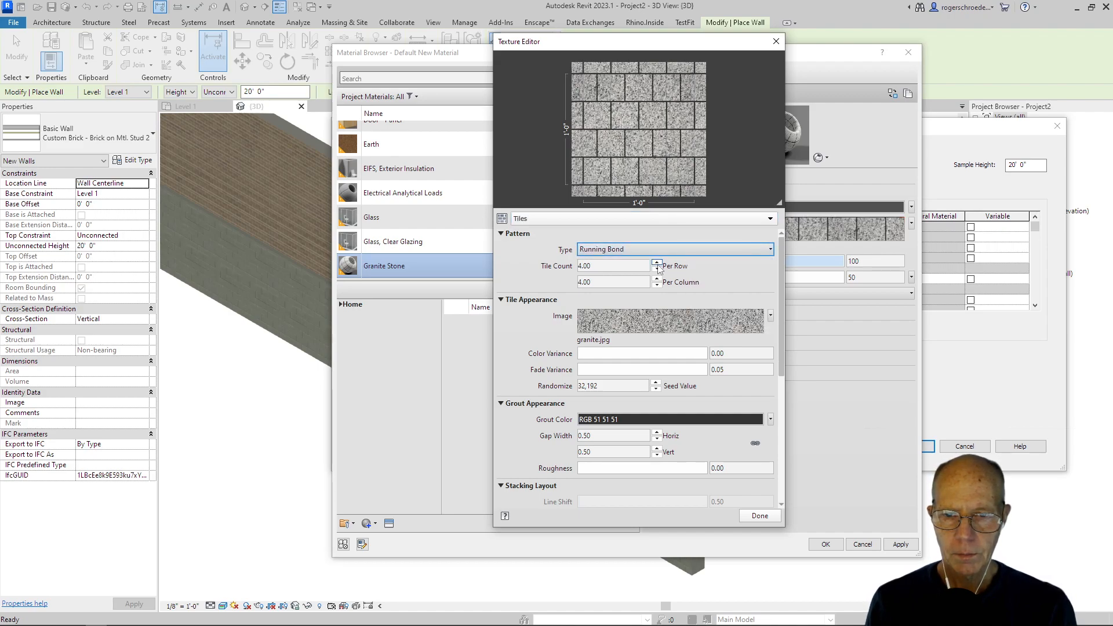
{"action": "double_click", "coordinate": [593, 266]}
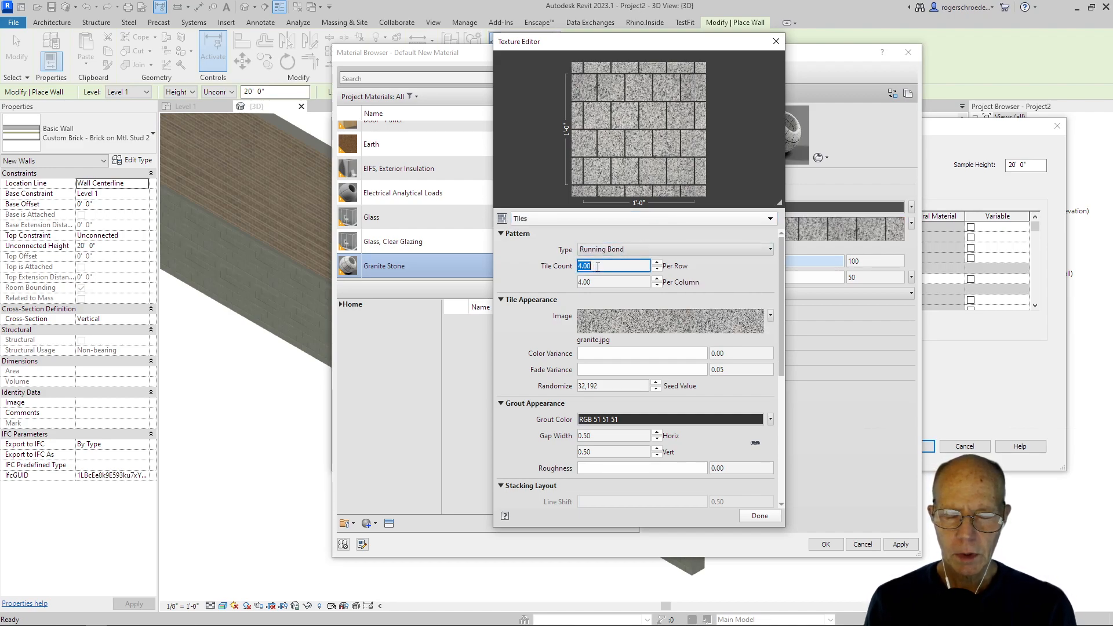
{"action": "type", "text": "1"}
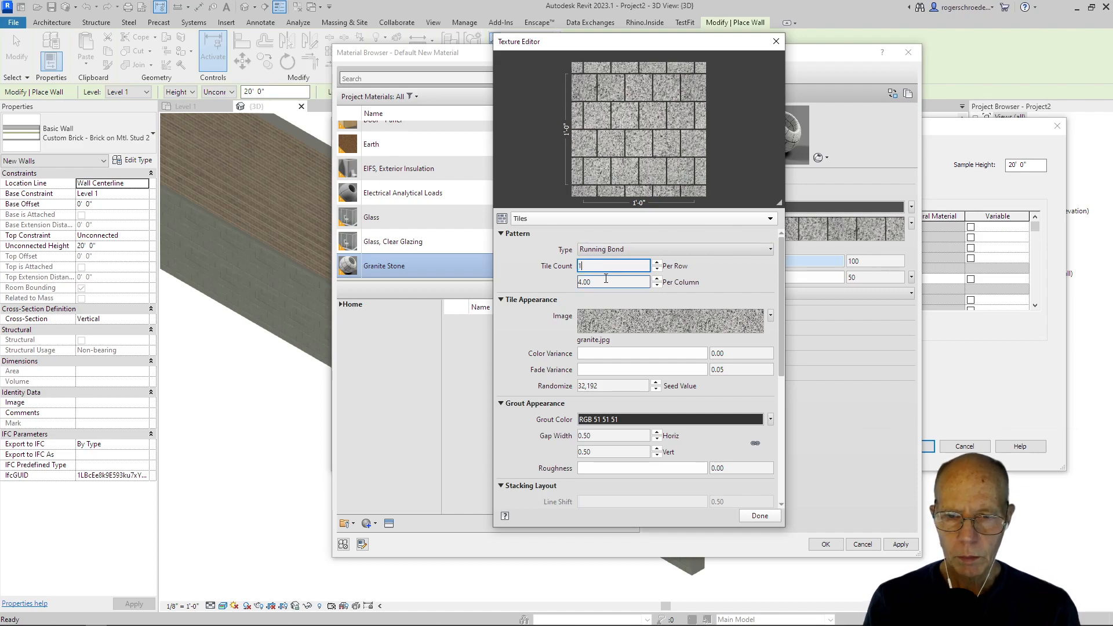
{"action": "double_click", "coordinate": [607, 283]}
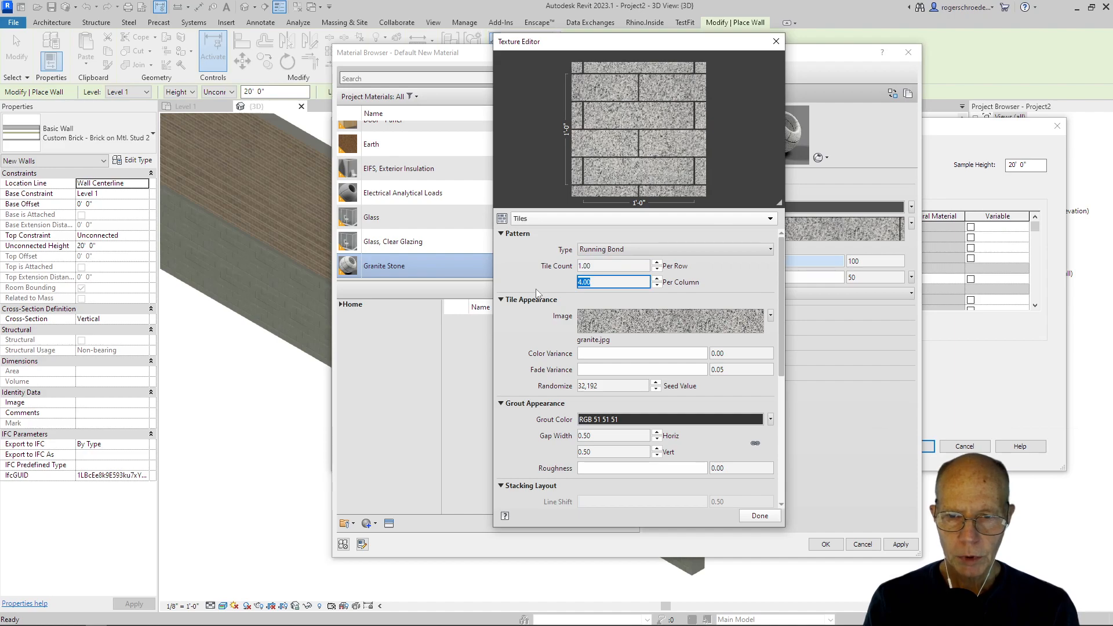
{"action": "type", "text": "2"}
{"action": "double_click", "coordinate": [590, 266]}
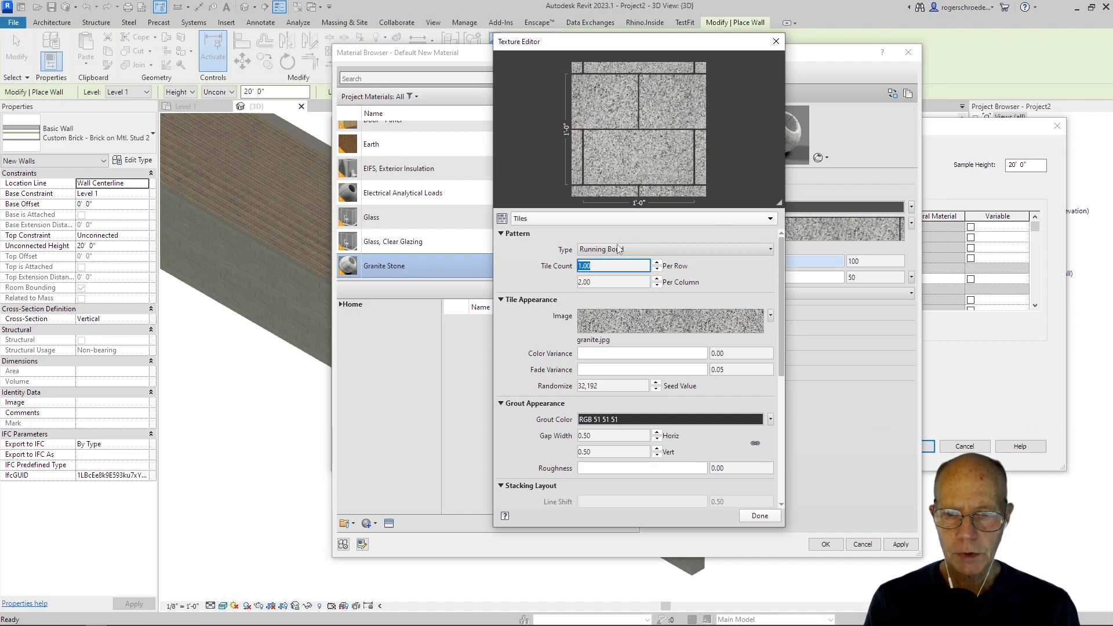
{"action": "left_click", "coordinate": [759, 515]}
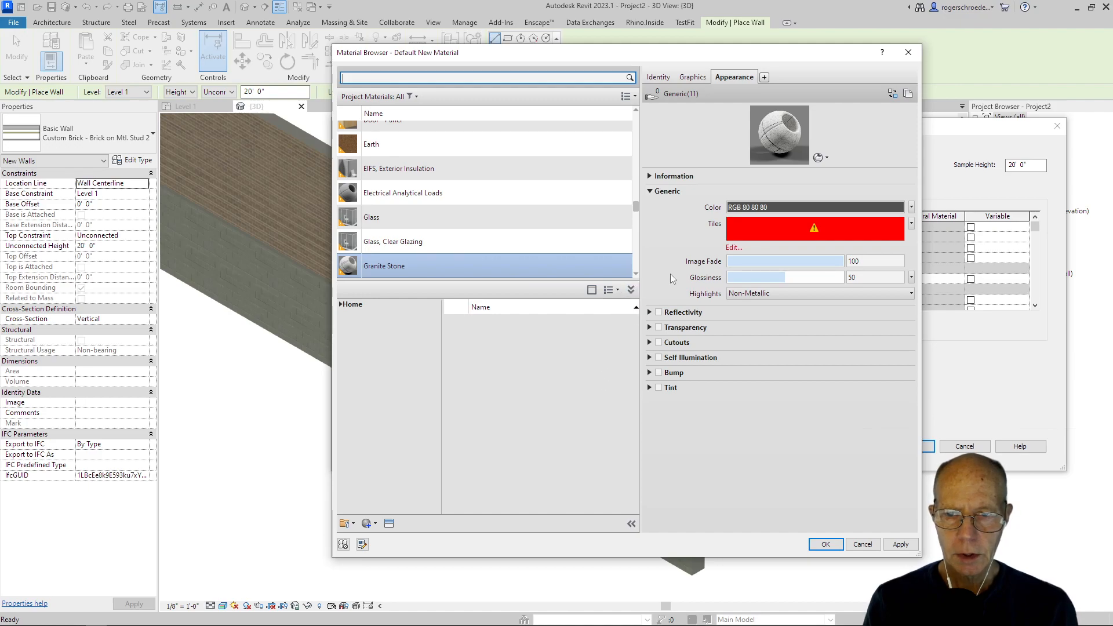
Step: Scale the granite tile texture to a sample size of 2'-0" in width and height
{"action": "left_click", "coordinate": [739, 232]}
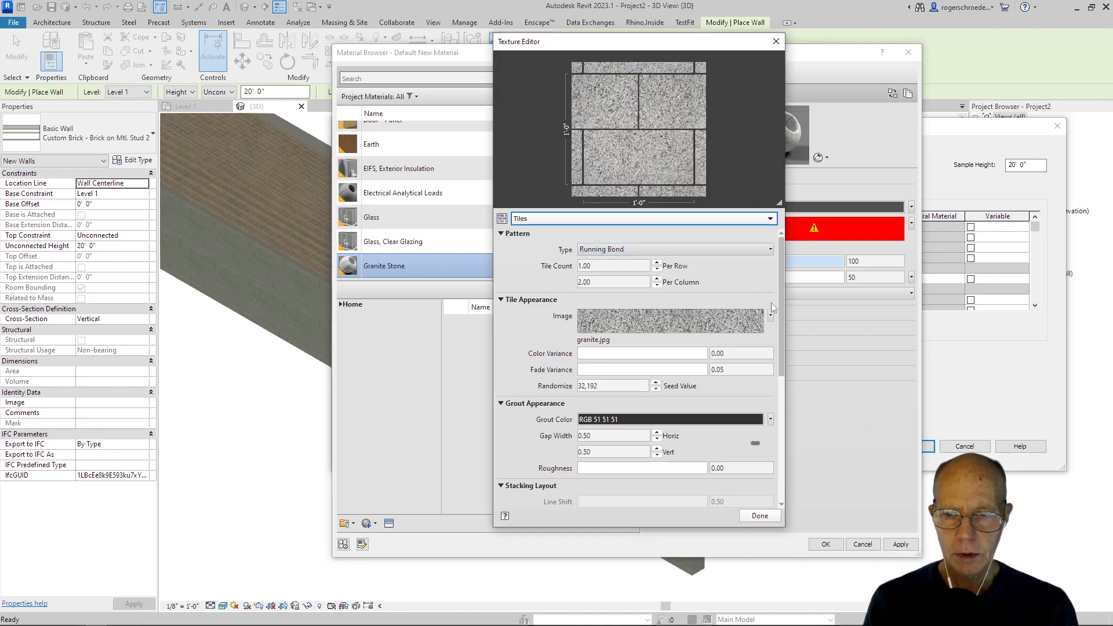
{"action": "left_click_drag", "start_coordinate": [781, 307], "coordinate": [808, 434]}
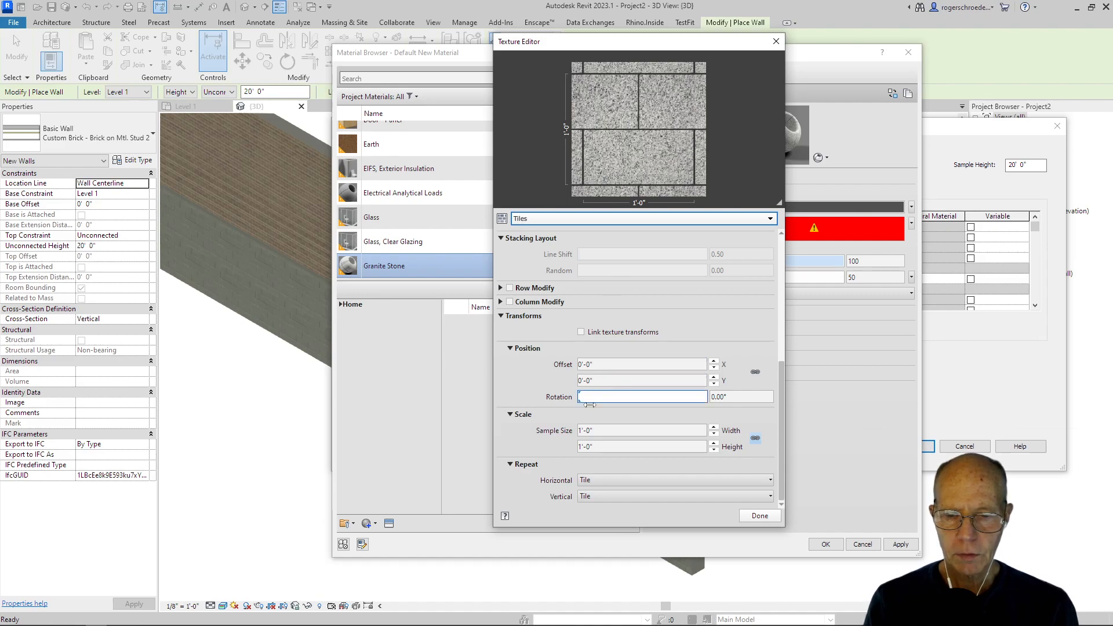
{"action": "left_click", "coordinate": [583, 430]}
{"action": "type", "text": "2"}
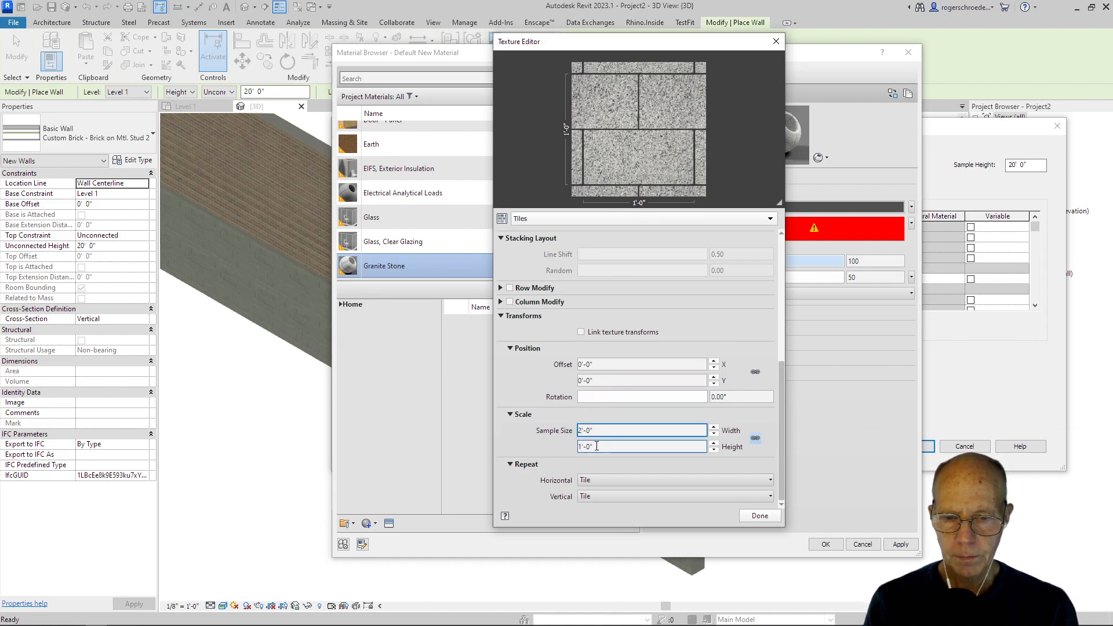
{"action": "left_click", "coordinate": [596, 446]}
{"action": "scroll", "coordinate": [629, 360], "scroll_direction": "up", "scroll_amount": 5}
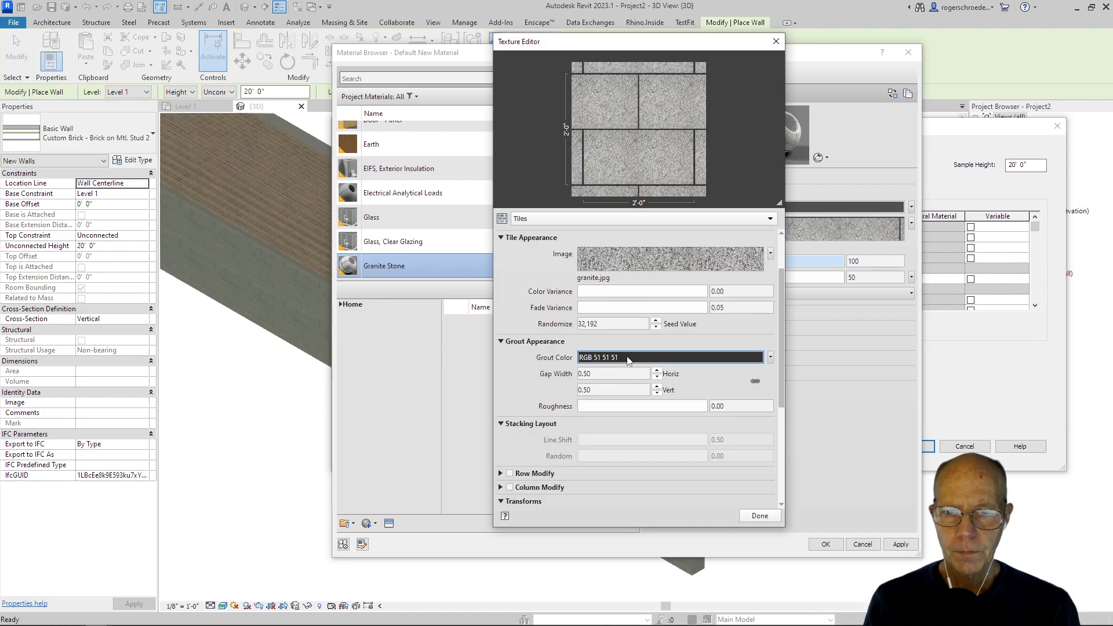
{"action": "left_click", "coordinate": [616, 371]}
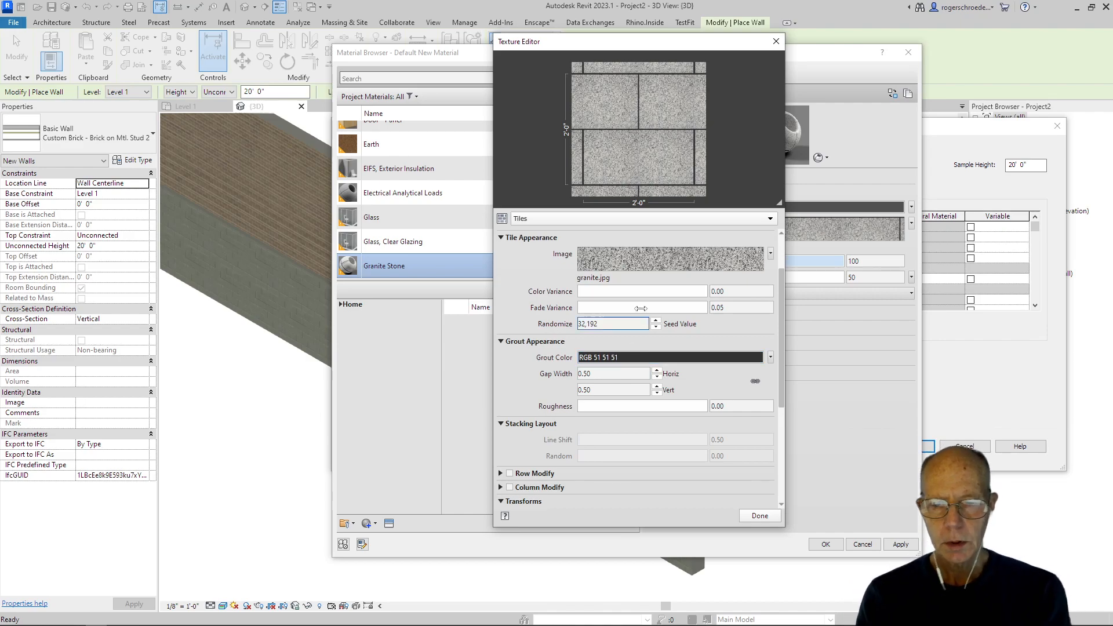
Step: Recheck the granite tile texture settings and apply the appearance changes to the Granite Stone material
{"action": "key", "text": "Escape"}
{"action": "left_click", "coordinate": [754, 226]}
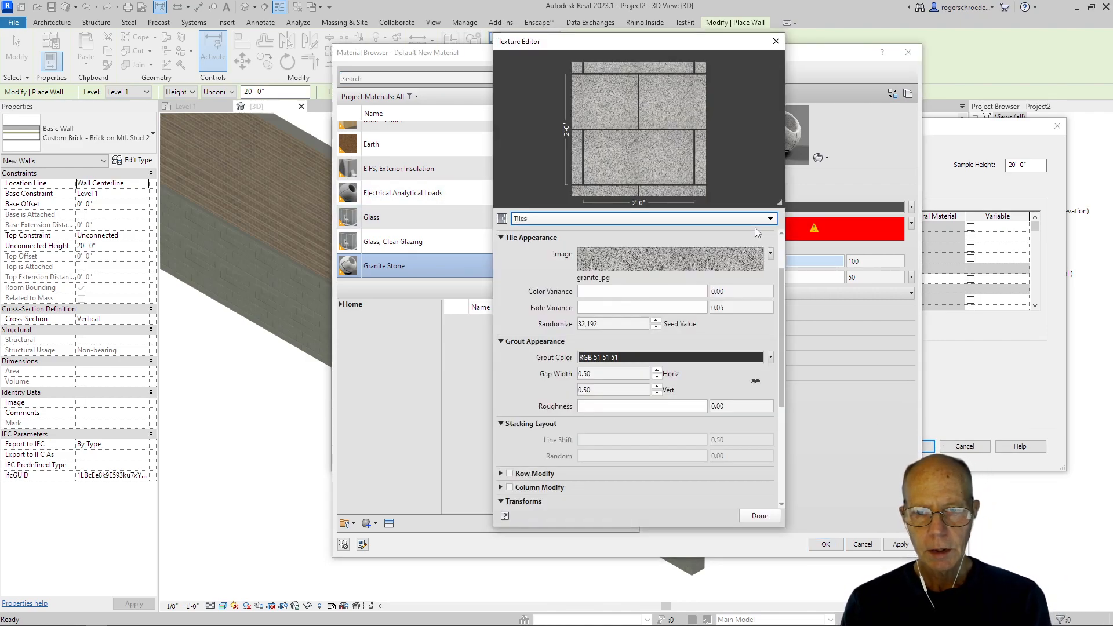
{"action": "key", "text": "Escape"}
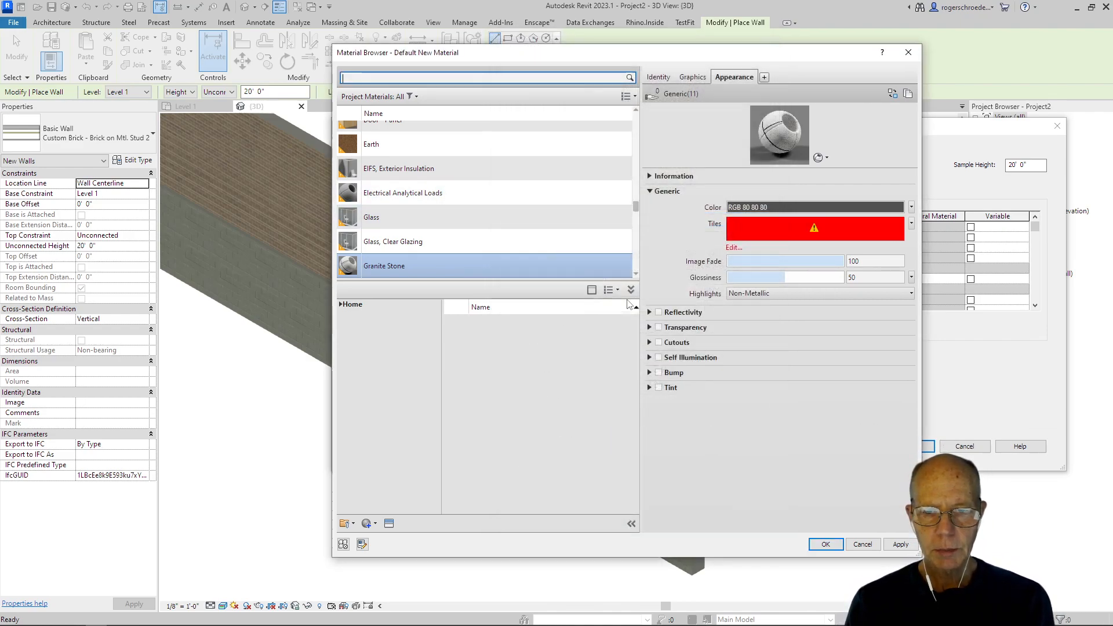
{"action": "left_click", "coordinate": [752, 229]}
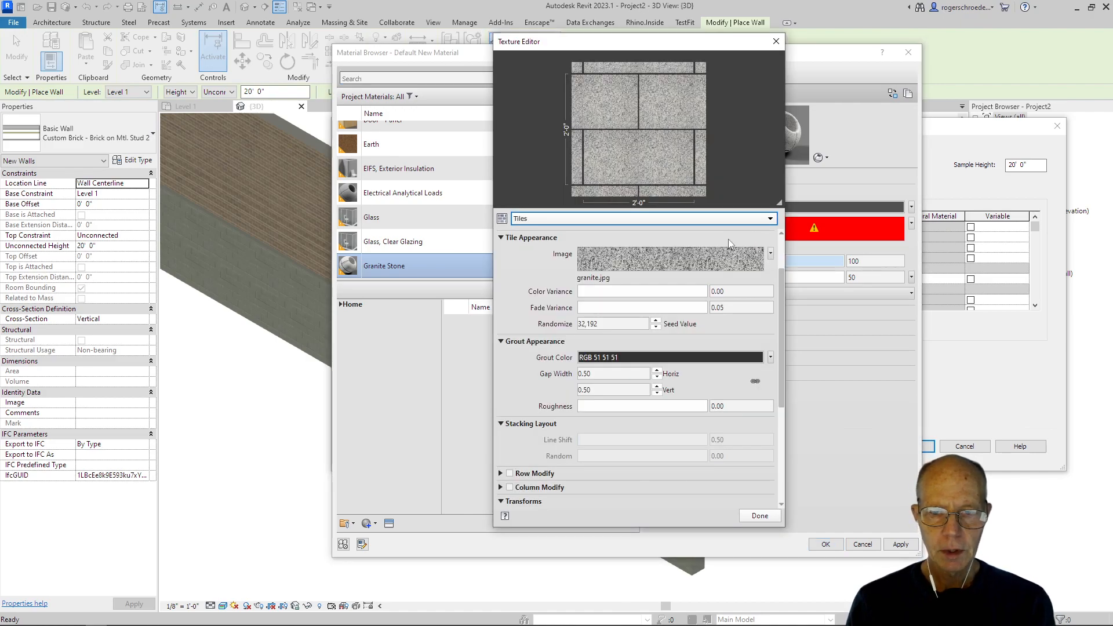
{"action": "key", "text": "Escape"}
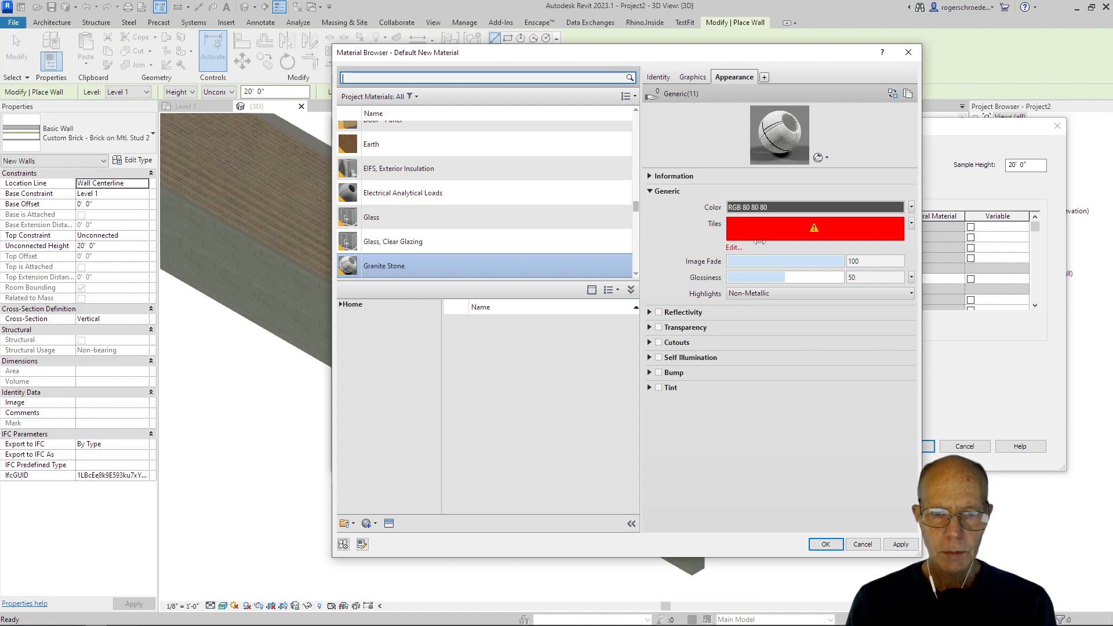
{"action": "left_click", "coordinate": [891, 545]}
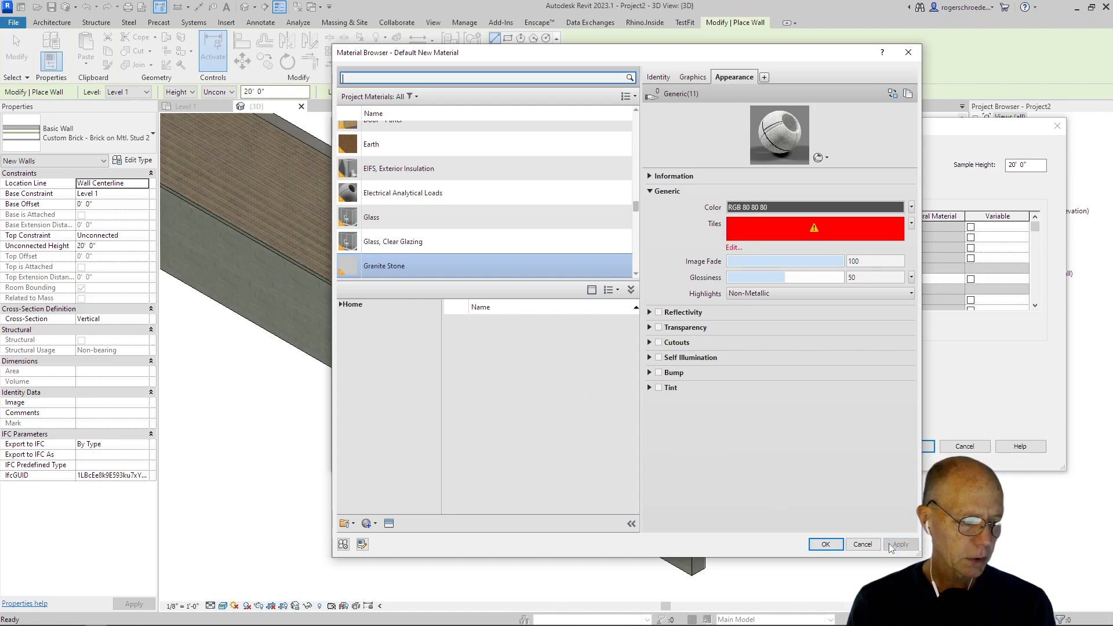
Step: Accept the tile texture and Granite Stone as the Finish 1 material, and save the Custom Stone on Mtl. Stud 3 wall type
{"action": "left_click", "coordinate": [734, 248]}
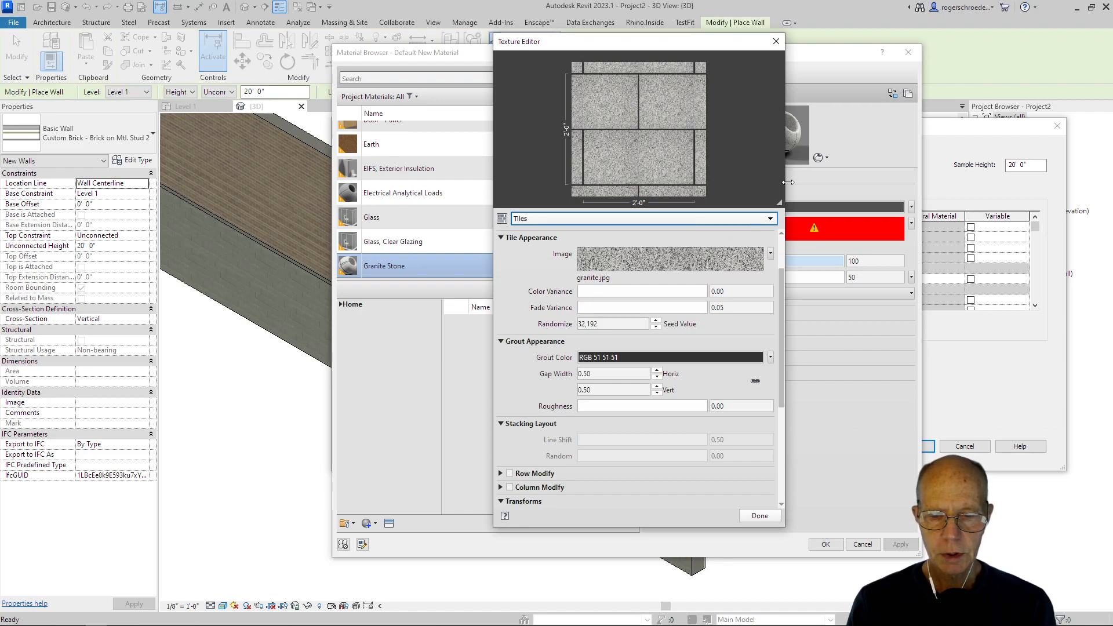
{"action": "left_click", "coordinate": [760, 513]}
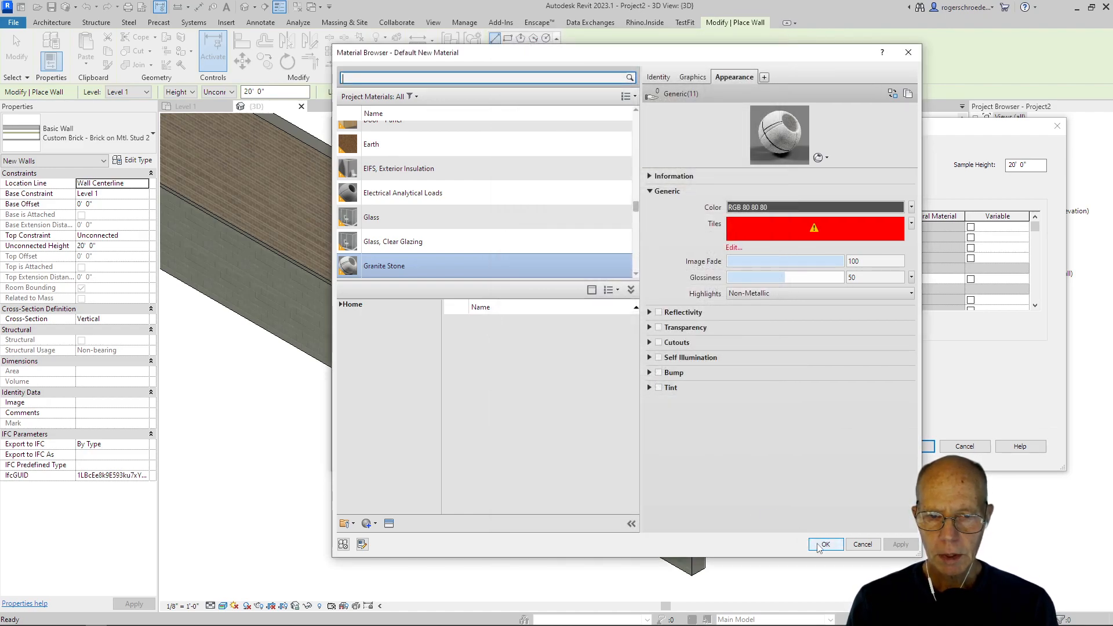
{"action": "left_click", "coordinate": [824, 545]}
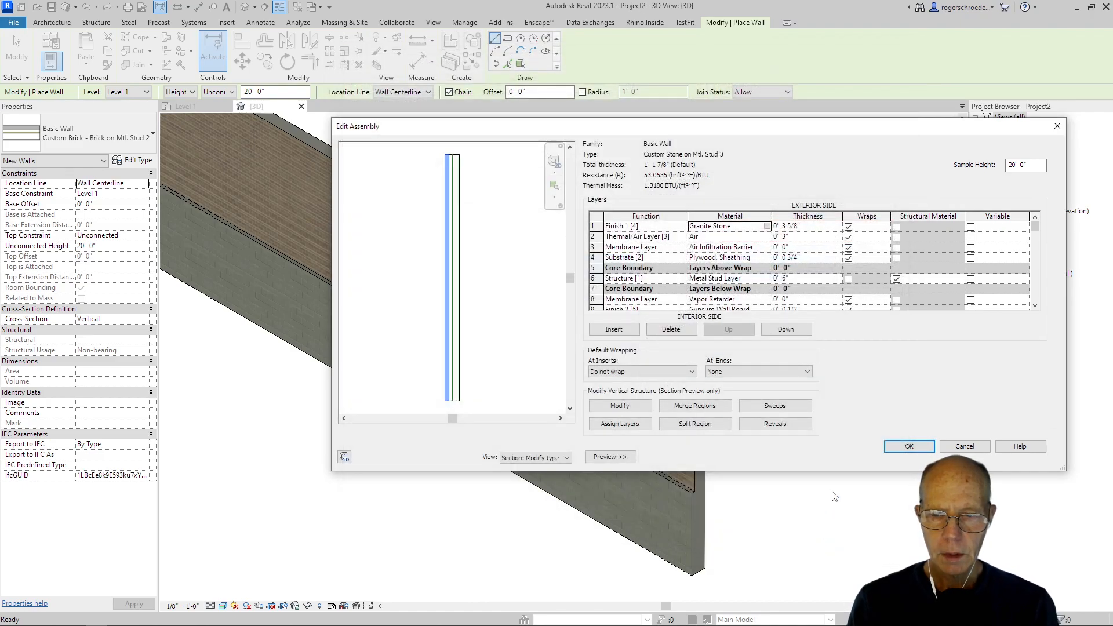
{"action": "left_click", "coordinate": [896, 449]}
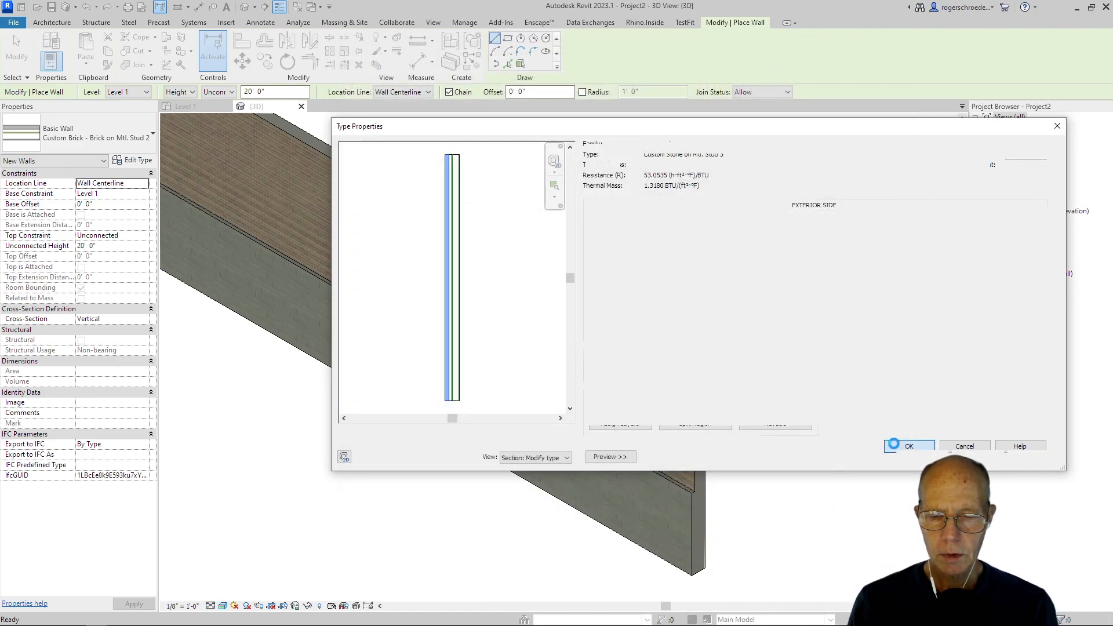
{"action": "left_click", "coordinate": [918, 457]}
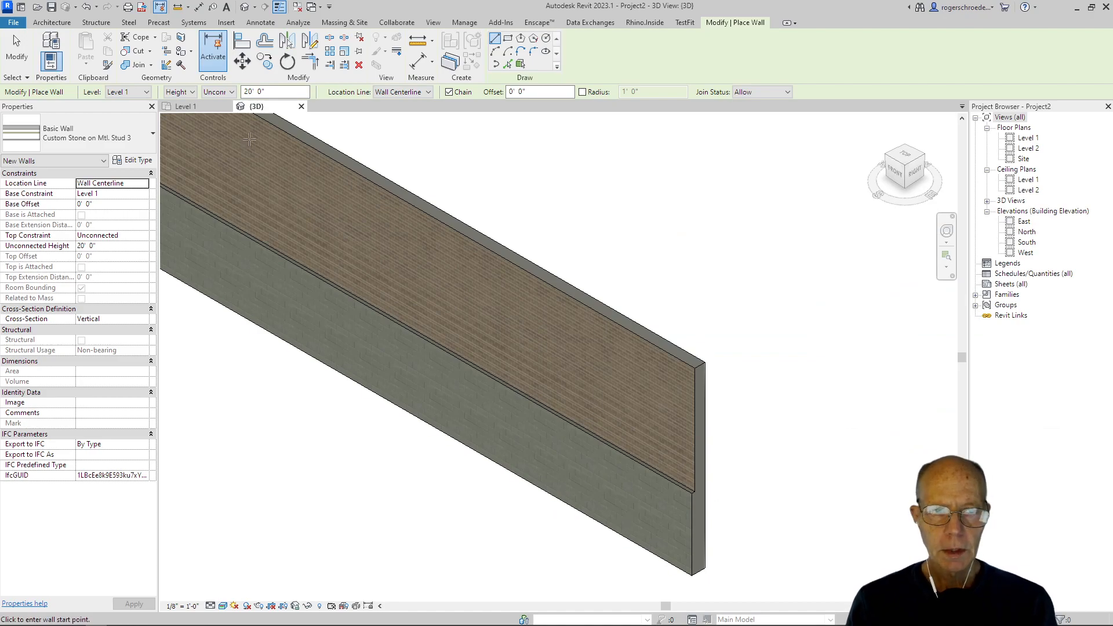
Step: In the Custom Stacked wall's structure, replace the base wall Exterior - CMU on Mtl. Stud with Custom Stone on Mtl. Stud 3
{"action": "left_click", "coordinate": [16, 49]}
{"action": "left_click", "coordinate": [371, 175]}
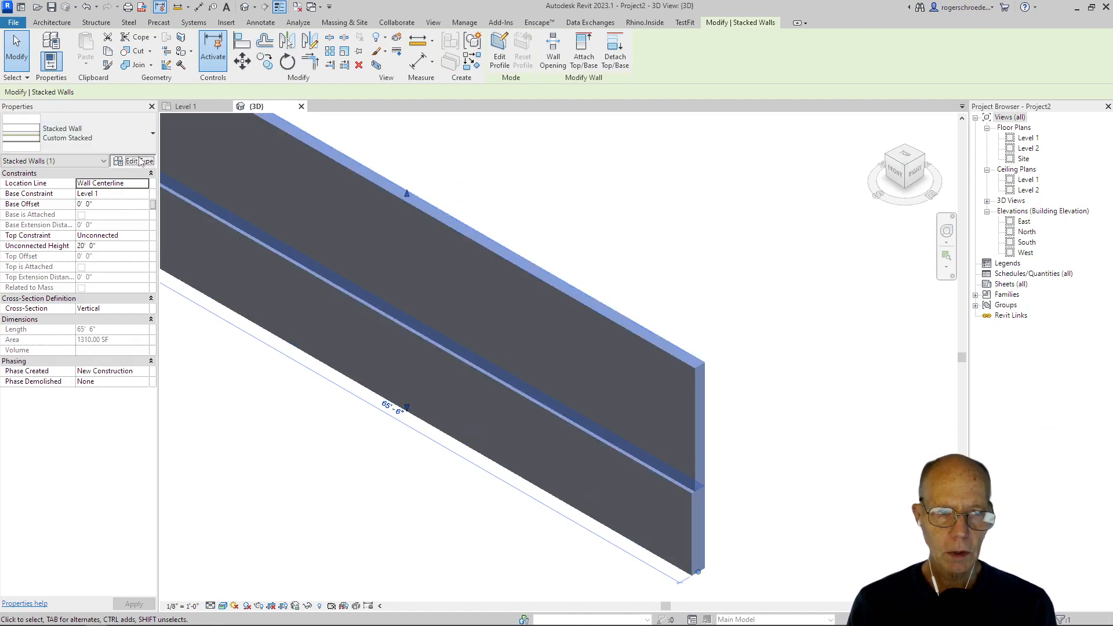
{"action": "left_click", "coordinate": [133, 160]}
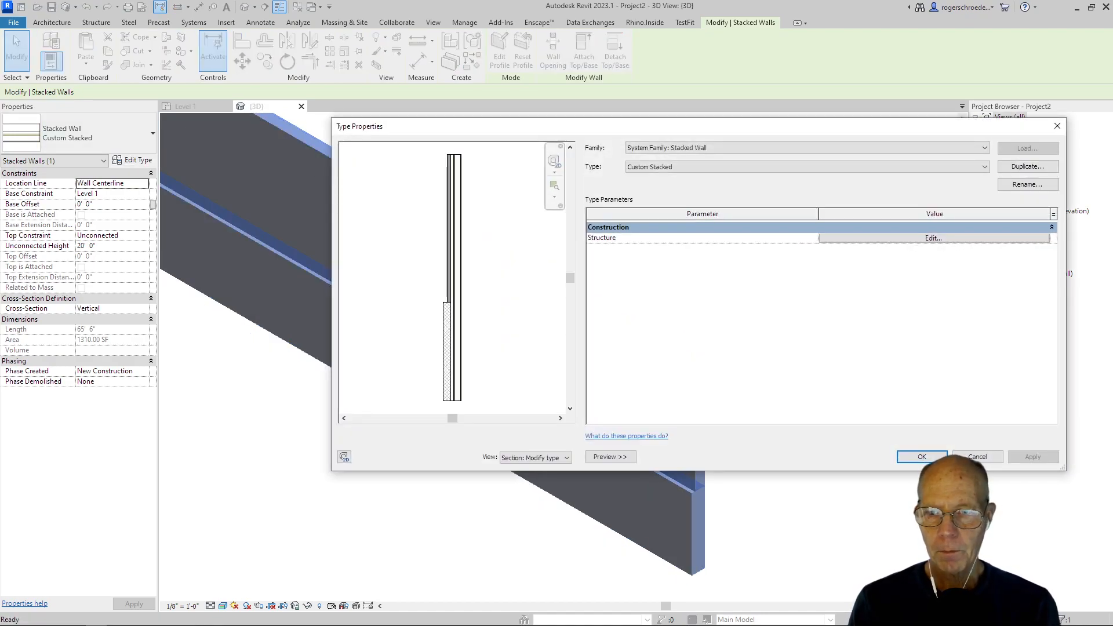
{"action": "left_click", "coordinate": [933, 238]}
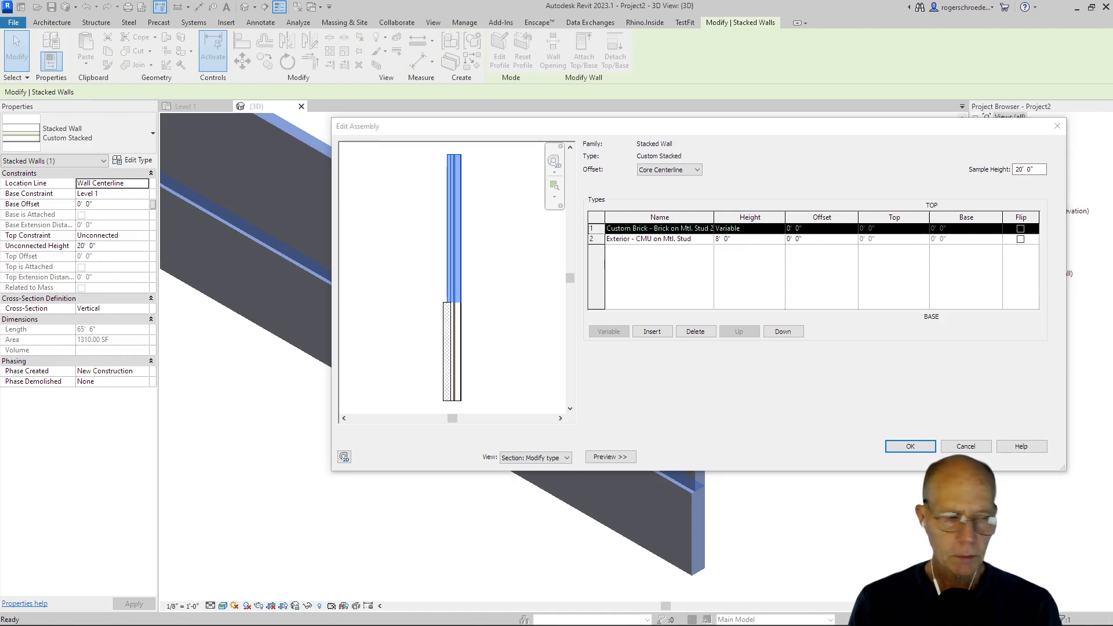
{"action": "left_click", "coordinate": [621, 240]}
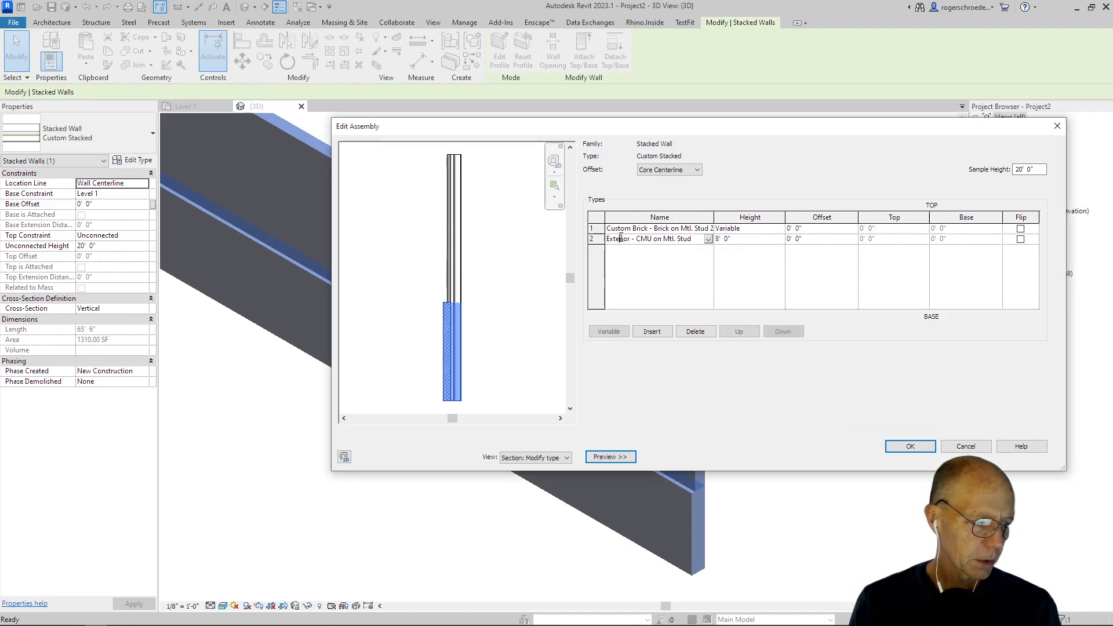
{"action": "left_click", "coordinate": [708, 239]}
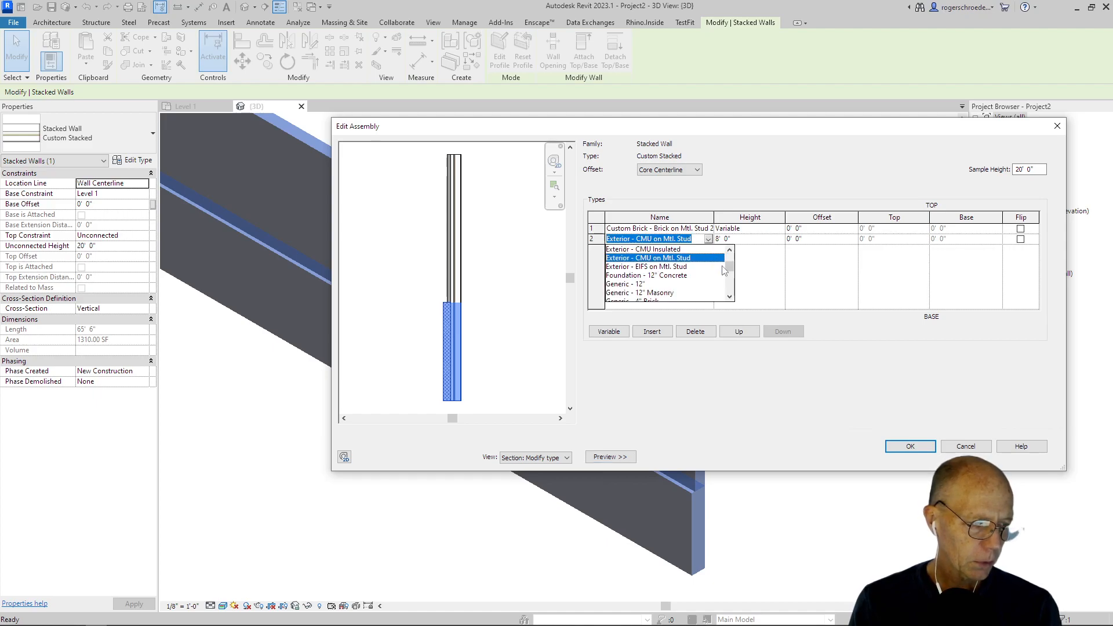
{"action": "left_click_drag", "start_coordinate": [730, 271], "coordinate": [726, 260]}
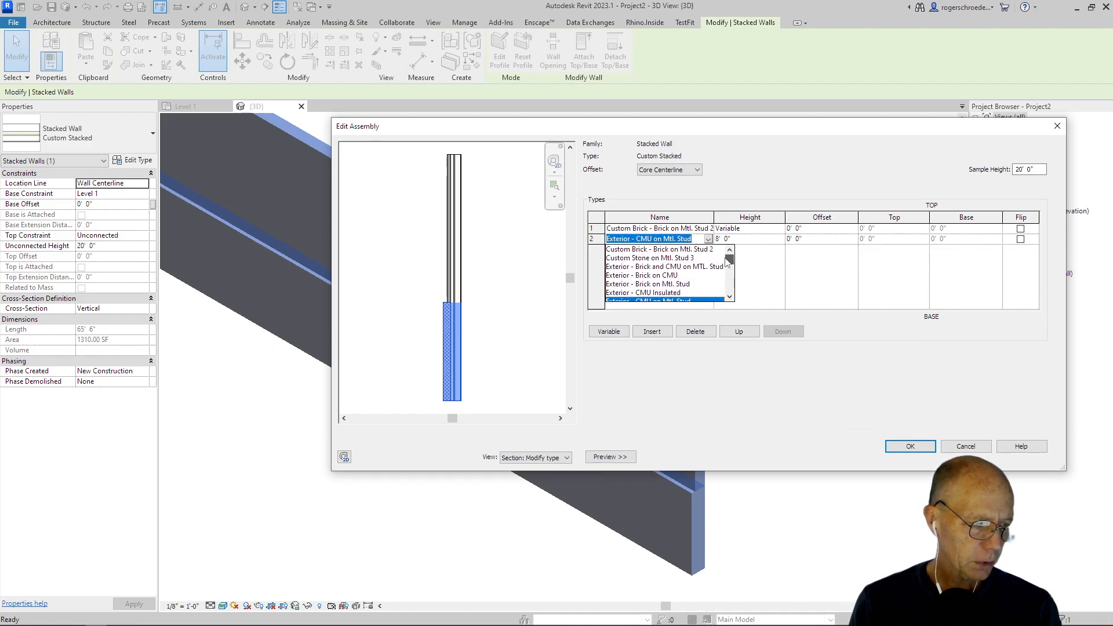
{"action": "left_click", "coordinate": [661, 258]}
{"action": "left_click", "coordinate": [909, 448]}
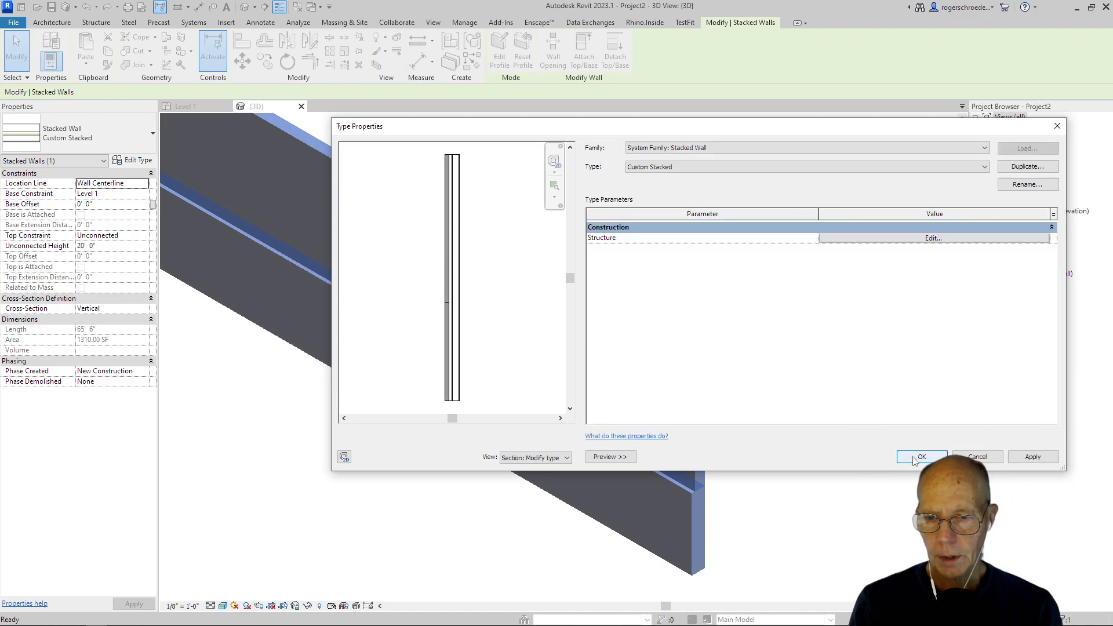
{"action": "left_click", "coordinate": [921, 458]}
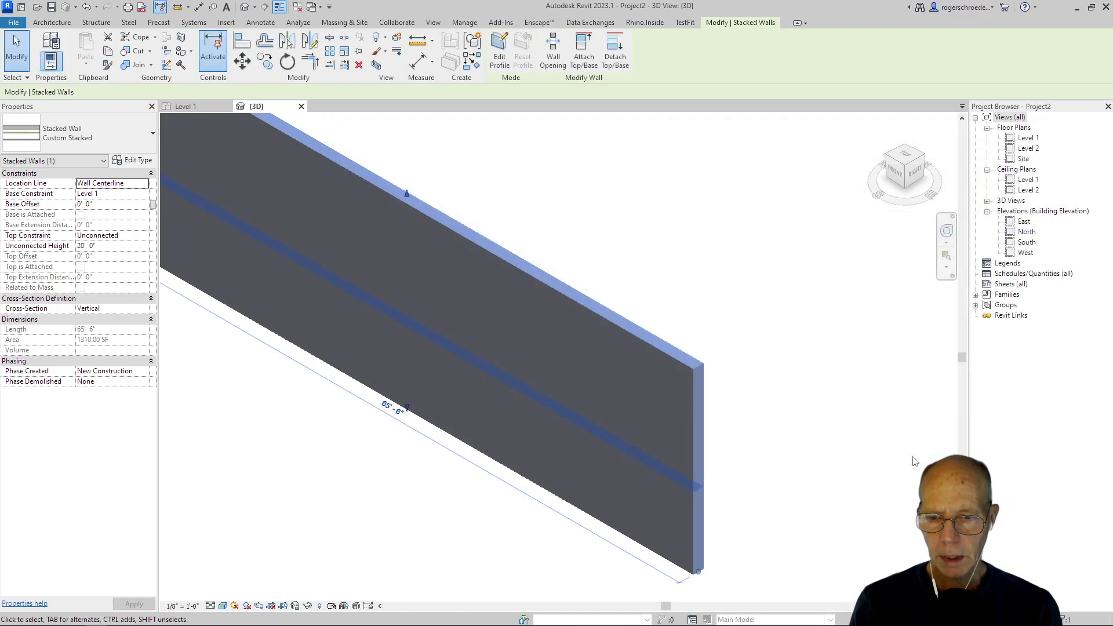
{"action": "left_click", "coordinate": [456, 581]}
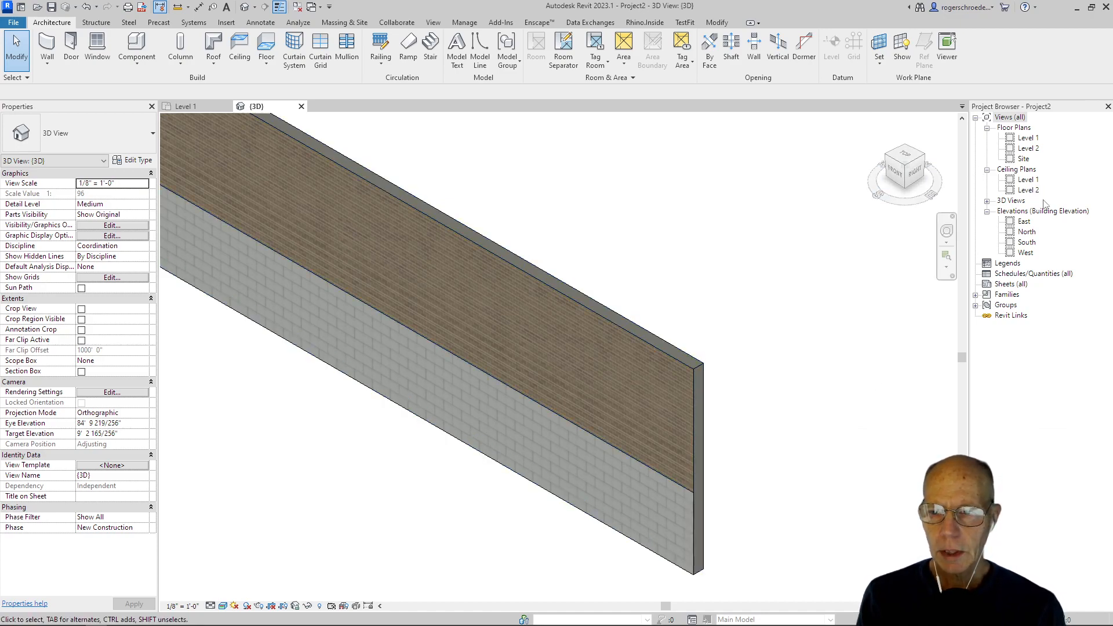
Step: Open the North building elevation view
{"action": "double_click", "coordinate": [1027, 232]}
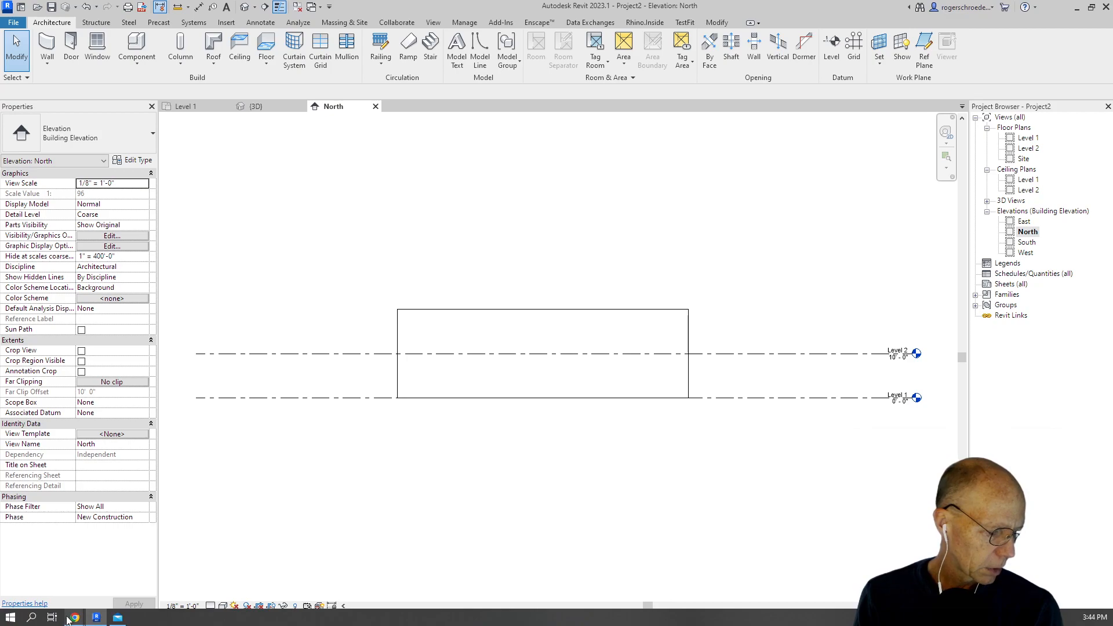
Step: Switch to Chrome and present the CV8 townhouse elevation slide from the "CV7 and CV8 Outline for video slides" presentation
{"action": "mouse_move", "coordinate": [75, 618]}
{"action": "left_click", "coordinate": [138, 591]}
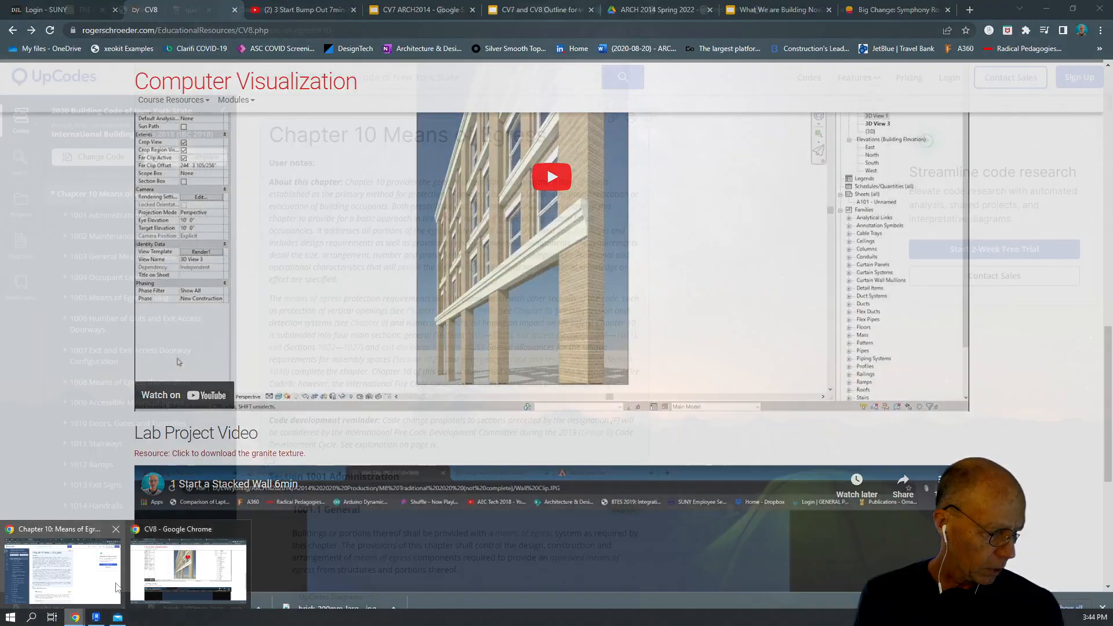
{"action": "left_click", "coordinate": [523, 13]}
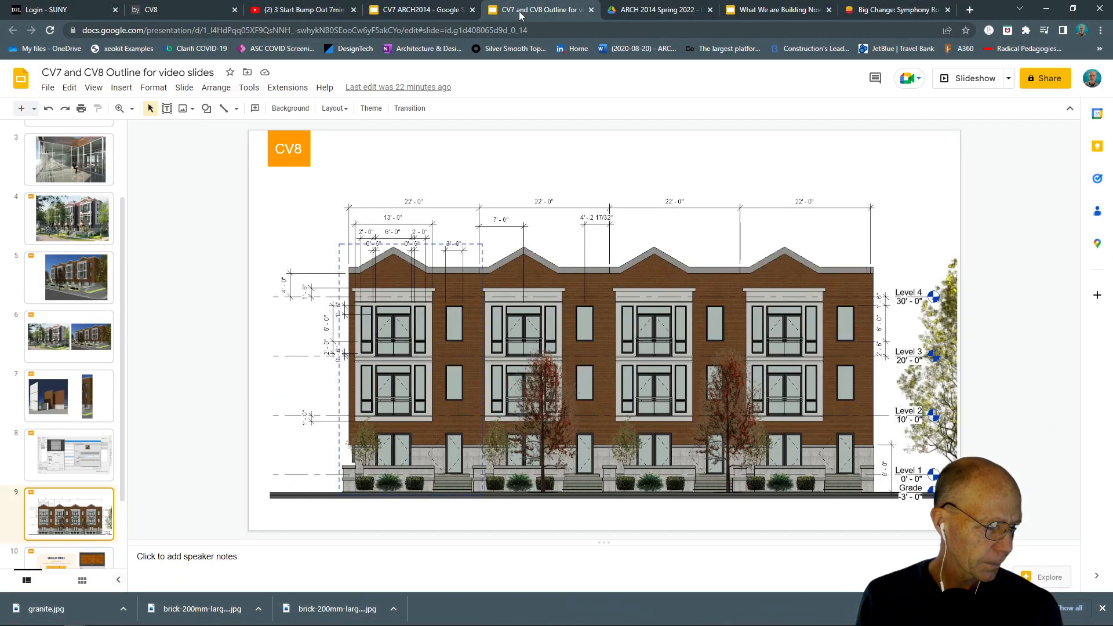
{"action": "left_click", "coordinate": [957, 78]}
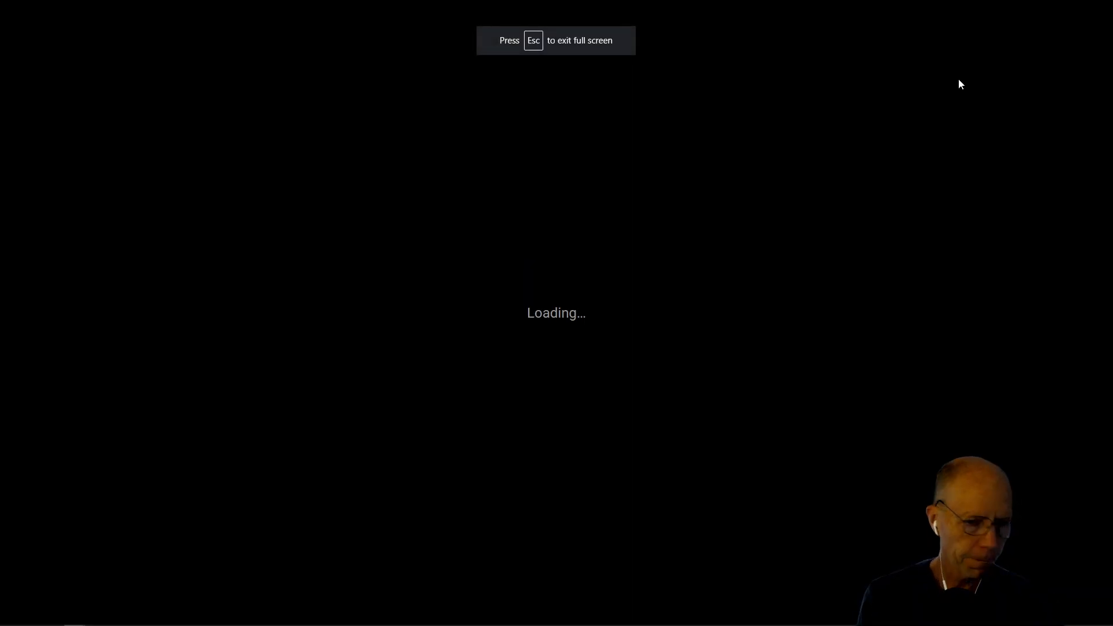
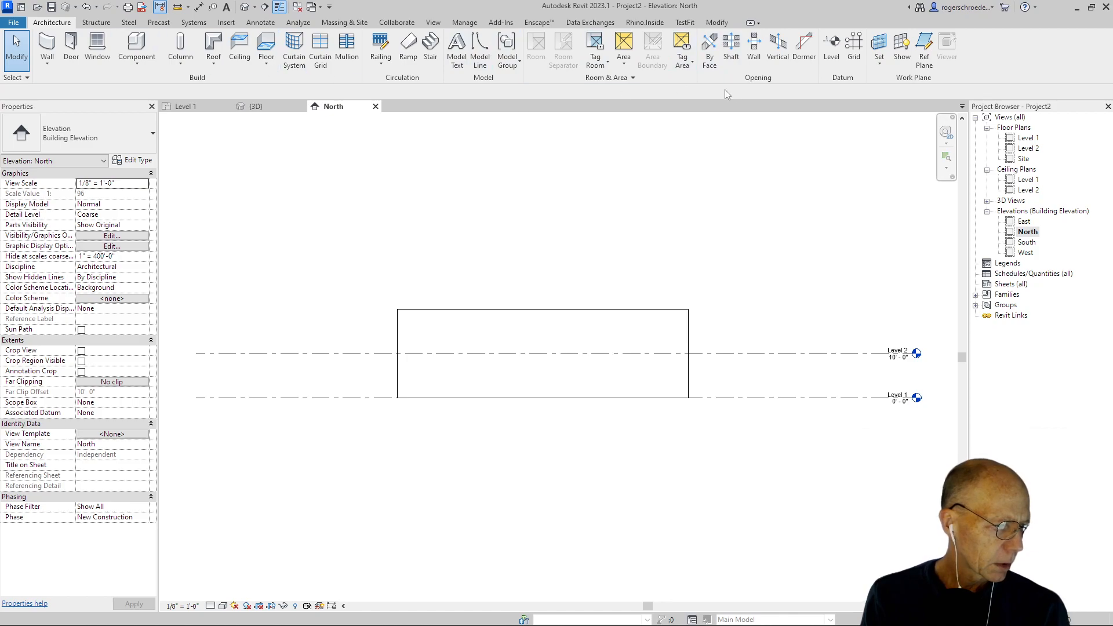
Step: Add two full-width levels above Level 2 at elevations 20' 0" and 30' 0", aligned with the existing level ends
{"action": "left_click", "coordinate": [831, 47]}
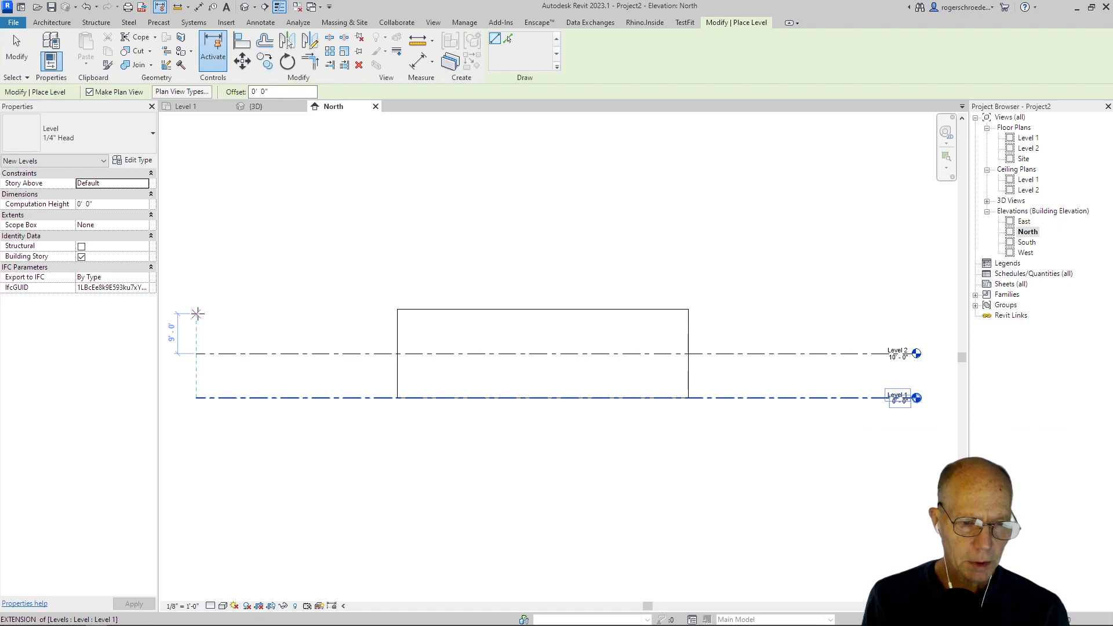
{"action": "left_click", "coordinate": [198, 309]}
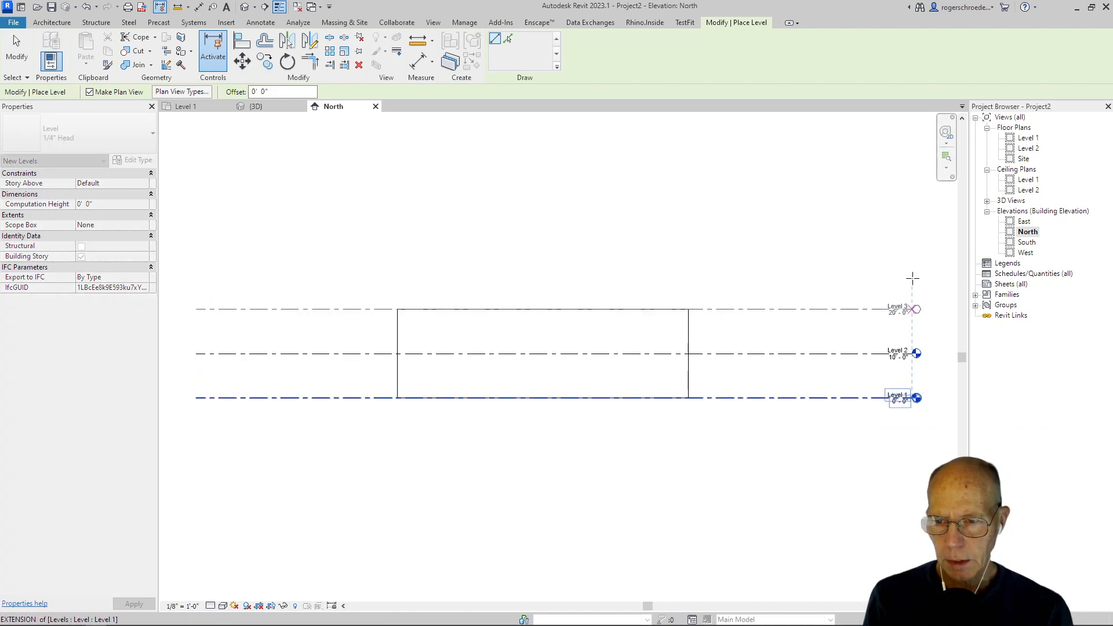
{"action": "left_click", "coordinate": [912, 278]}
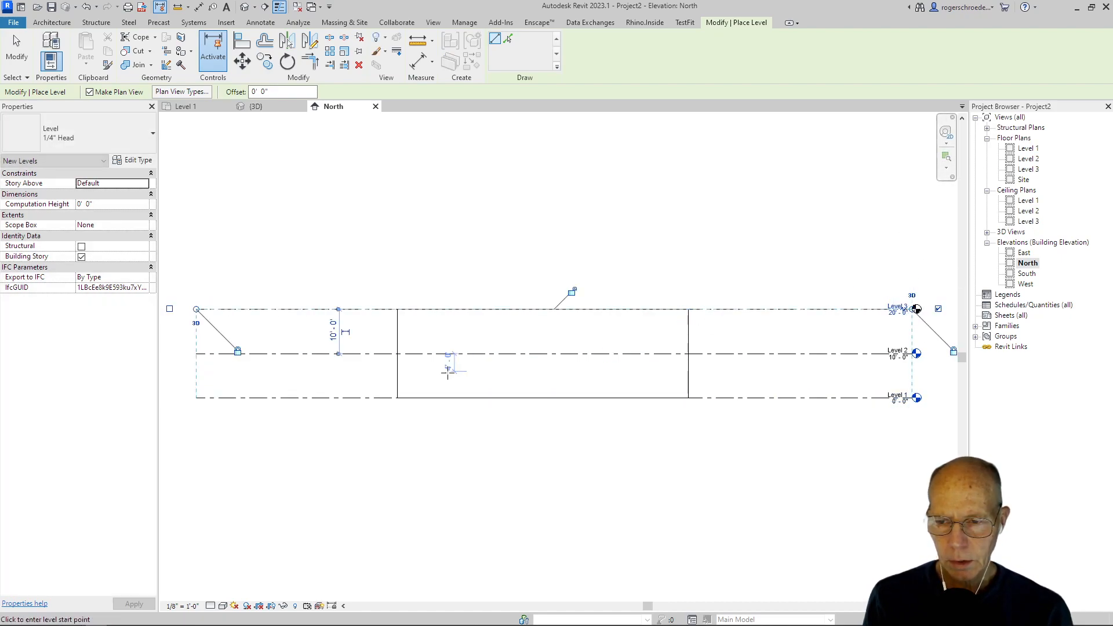
{"action": "left_click", "coordinate": [197, 264]}
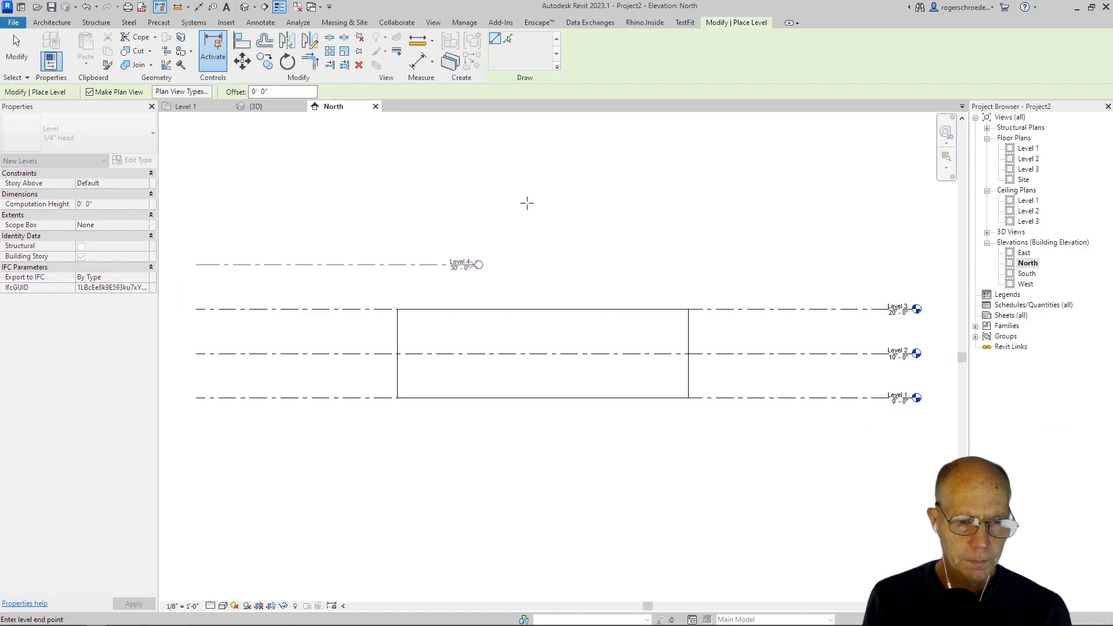
{"action": "left_click", "coordinate": [914, 185]}
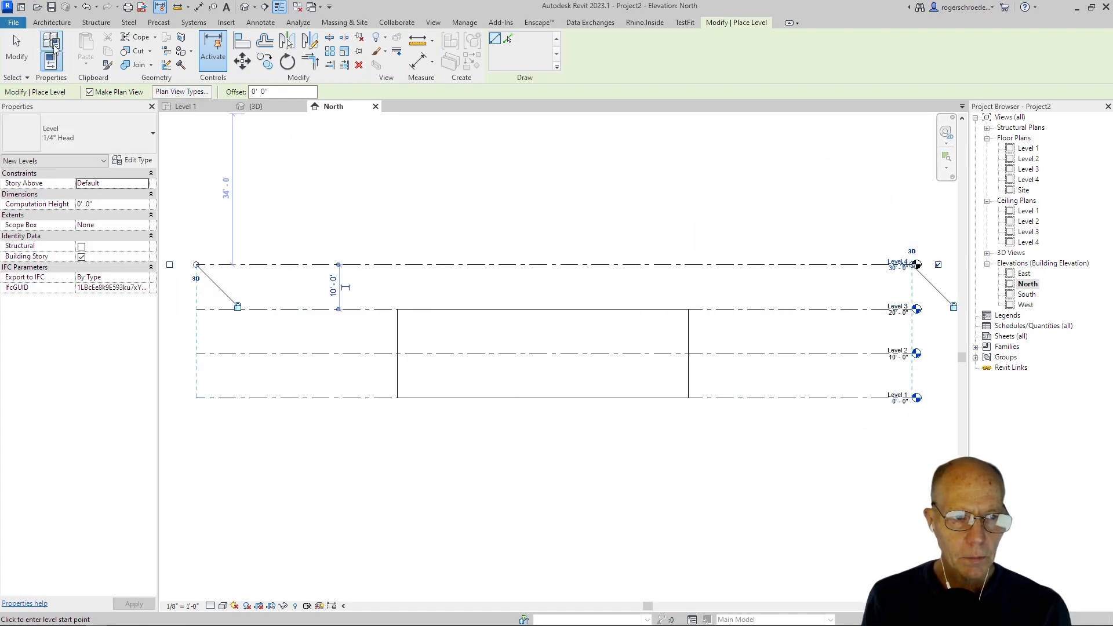
Step: Add another aligned level 3' 0" below Level 1 and finish placing levels
{"action": "left_click", "coordinate": [198, 411]}
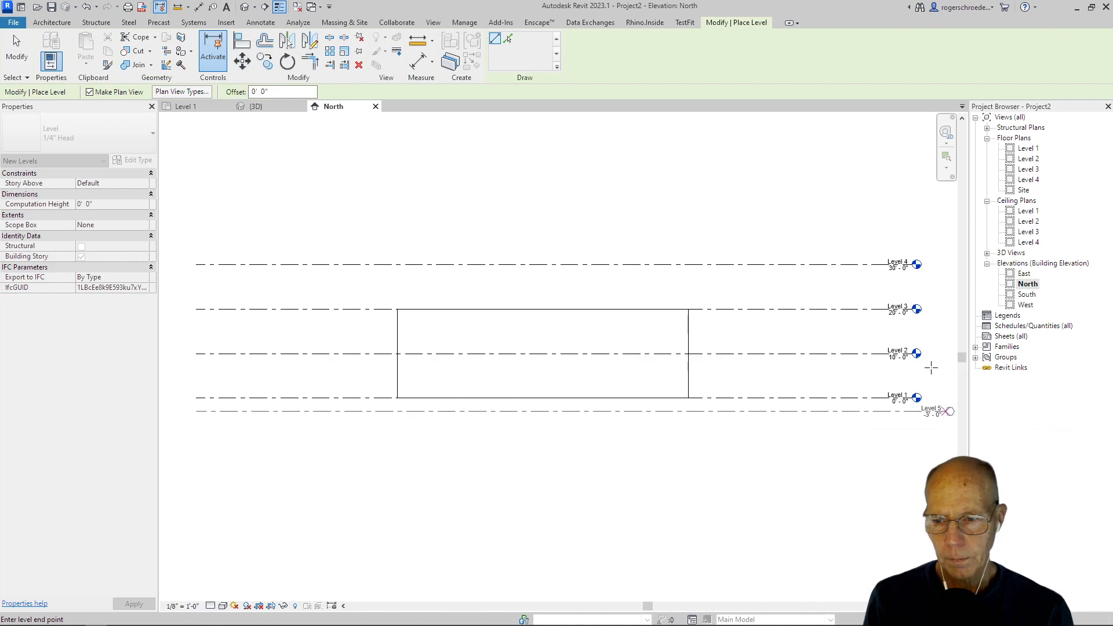
{"action": "left_click", "coordinate": [913, 390]}
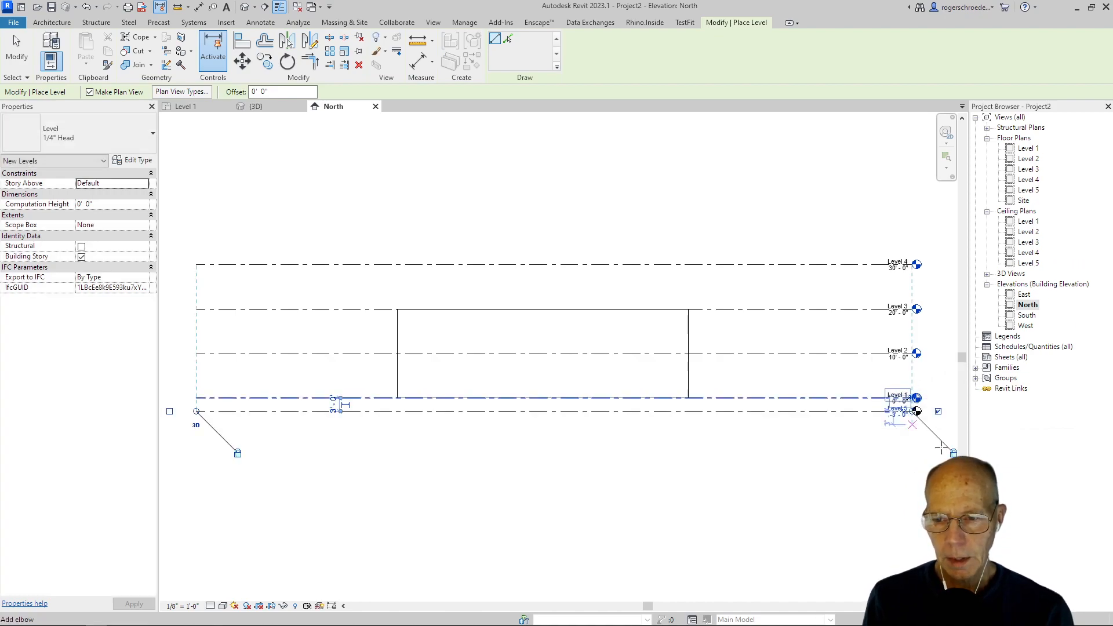
{"action": "scroll", "coordinate": [942, 442], "scroll_direction": "up", "scroll_amount": 3}
{"action": "scroll", "coordinate": [907, 311], "scroll_direction": "up", "scroll_amount": 2}
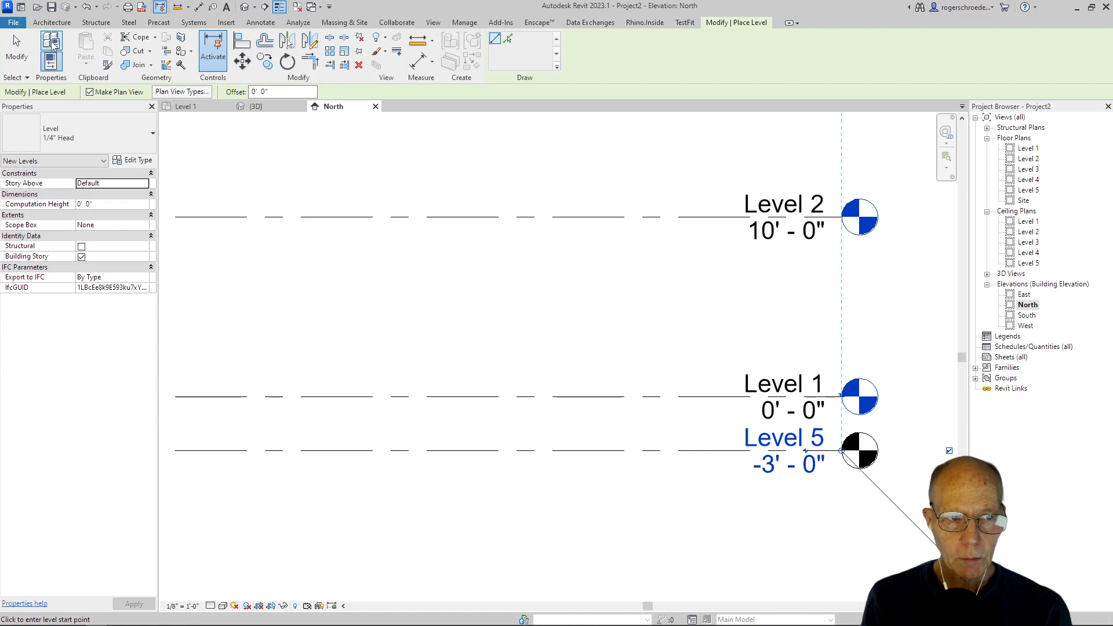
{"action": "left_click", "coordinate": [17, 50]}
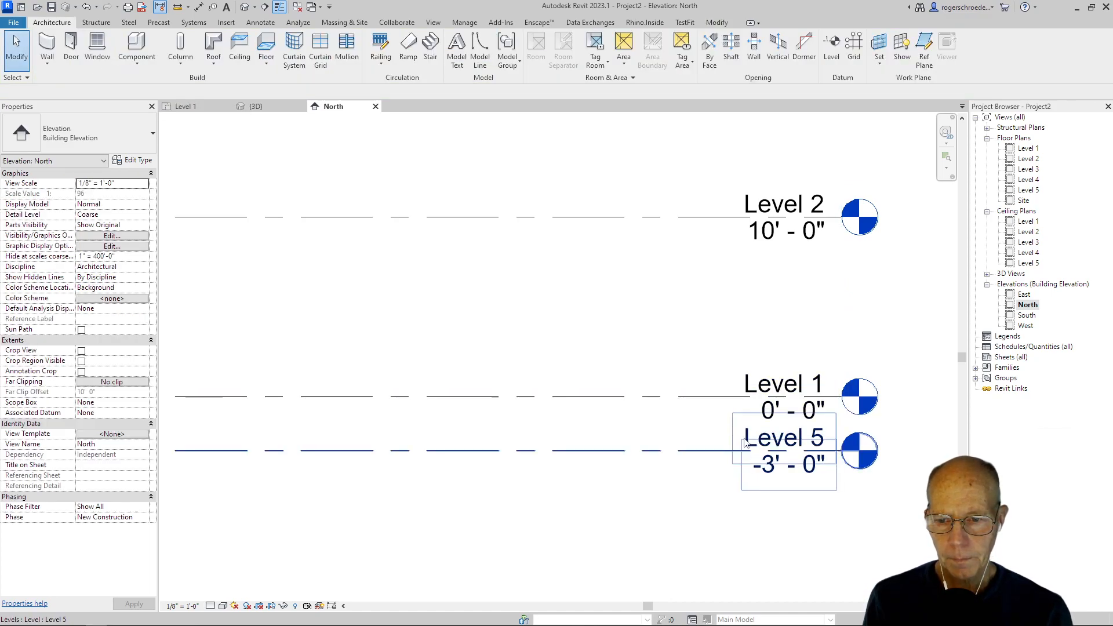
Step: Rename the level at -3' 0" as Grade and rename its corresponding views to match
{"action": "left_click", "coordinate": [766, 439]}
{"action": "left_click", "coordinate": [765, 439]}
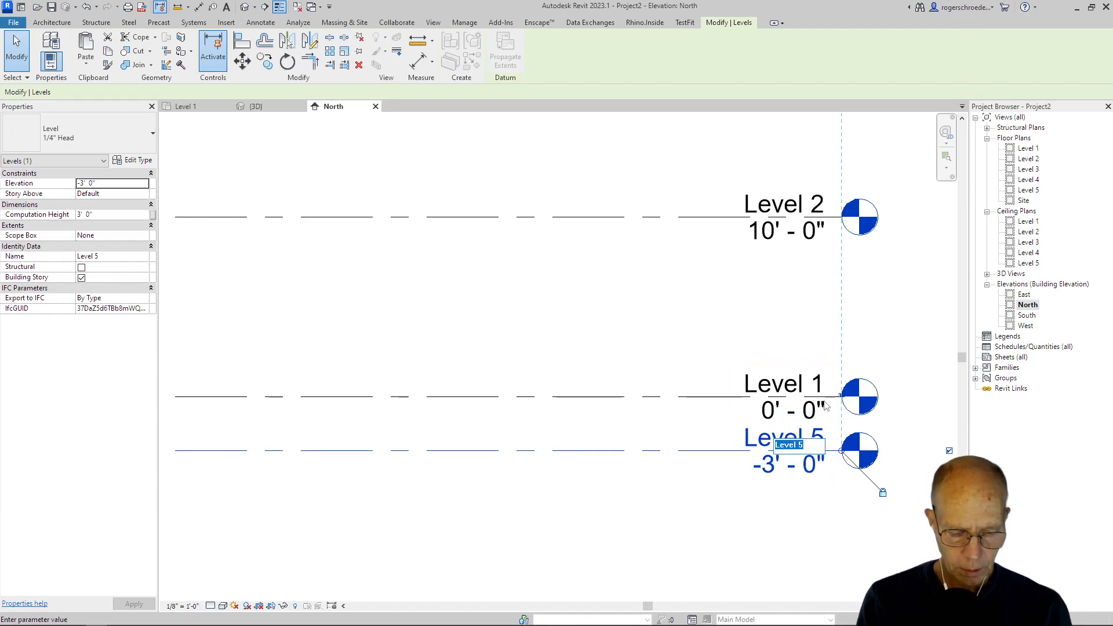
{"action": "type", "text": "Grade"}
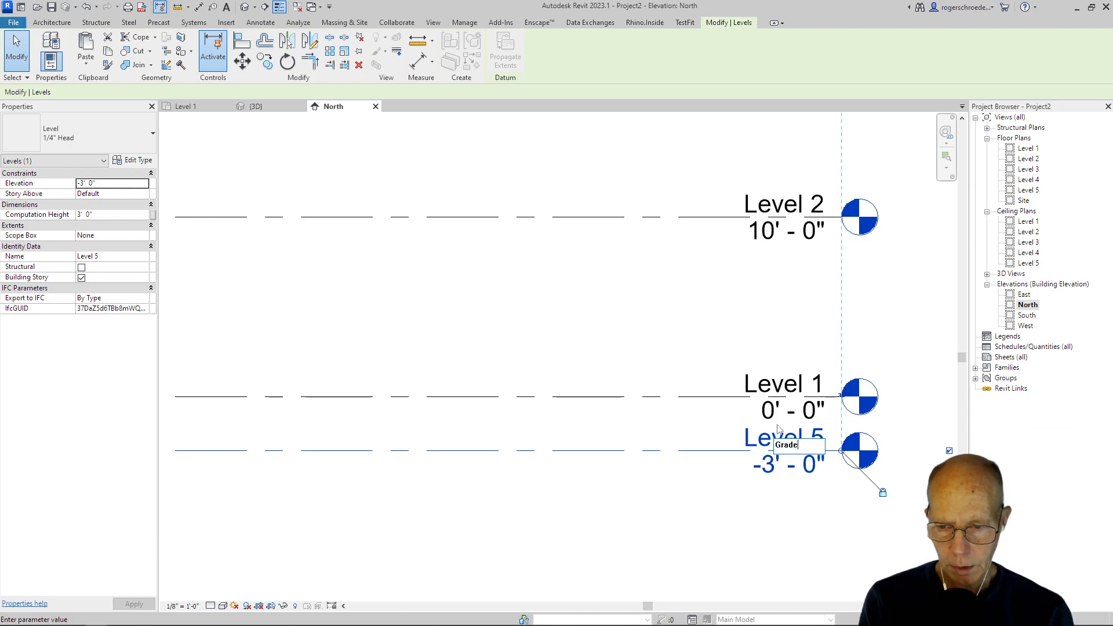
{"action": "left_click", "coordinate": [581, 516]}
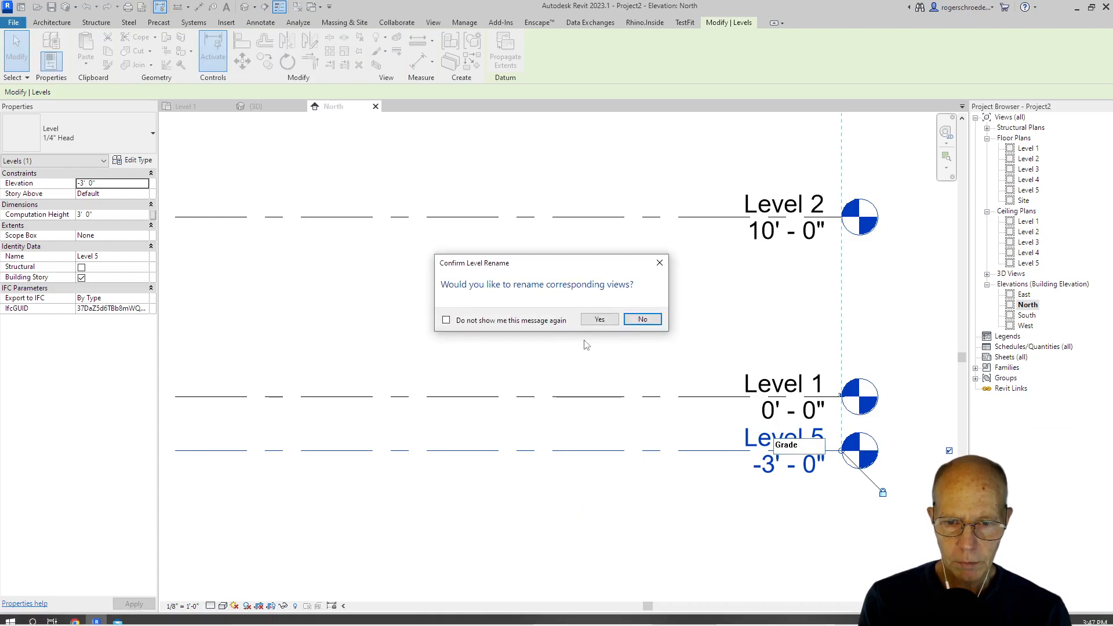
{"action": "left_click", "coordinate": [600, 320]}
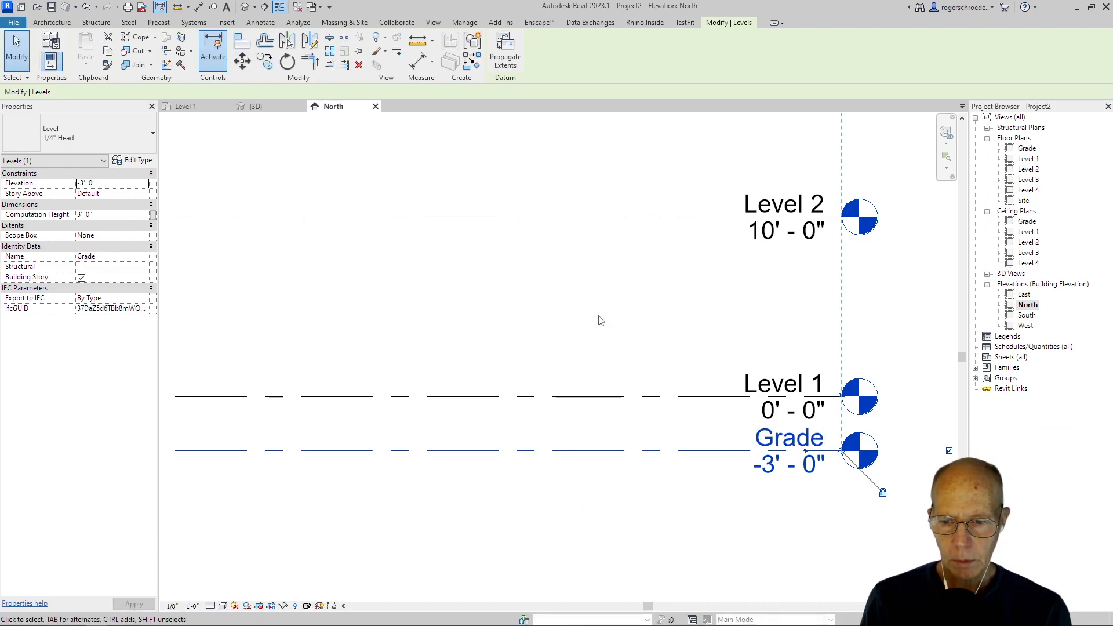
Step: Set the North elevation's visual style to Realistic and its detail level to Fine
{"action": "scroll", "coordinate": [579, 354], "scroll_direction": "down", "scroll_amount": 6}
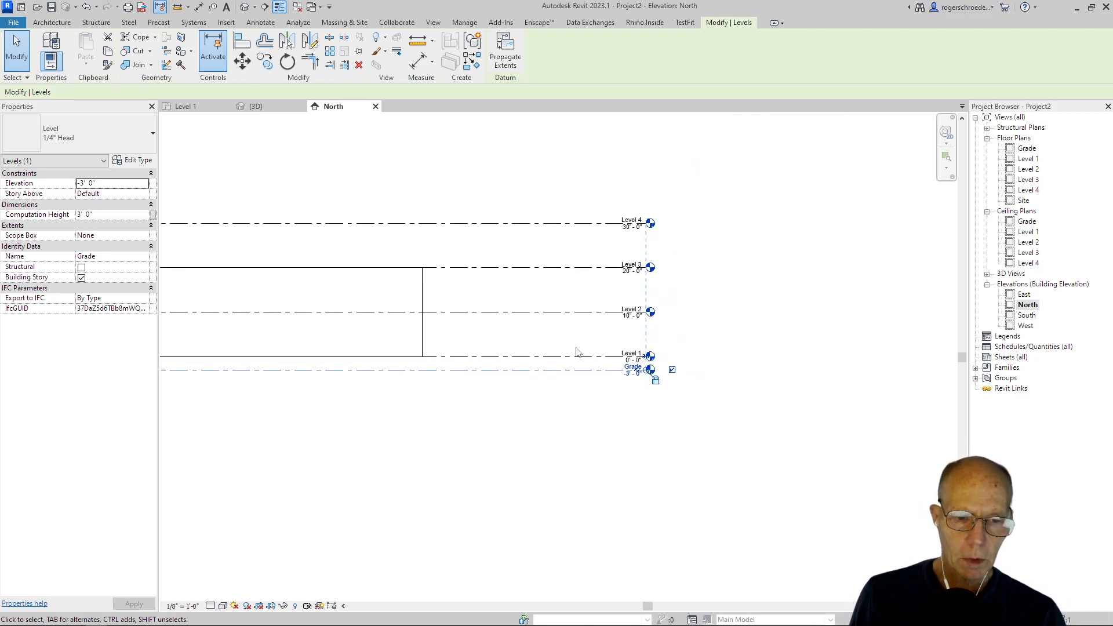
{"action": "scroll", "coordinate": [576, 352], "scroll_direction": "down", "scroll_amount": 2}
{"action": "middle_click_drag", "start_coordinate": [577, 352], "coordinate": [710, 420]}
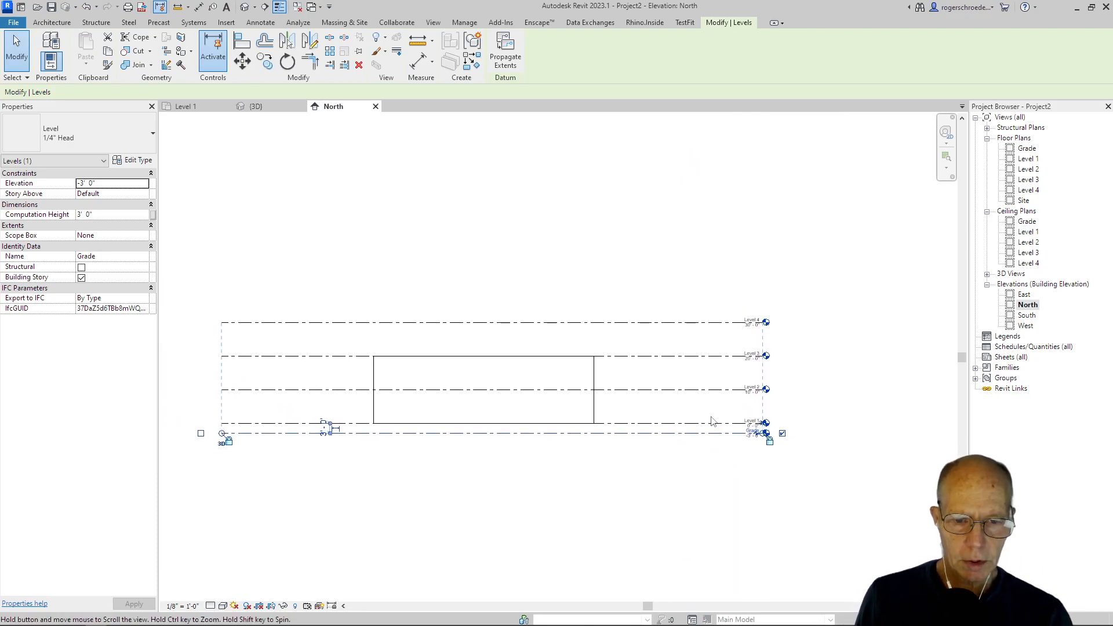
{"action": "left_click", "coordinate": [223, 606]}
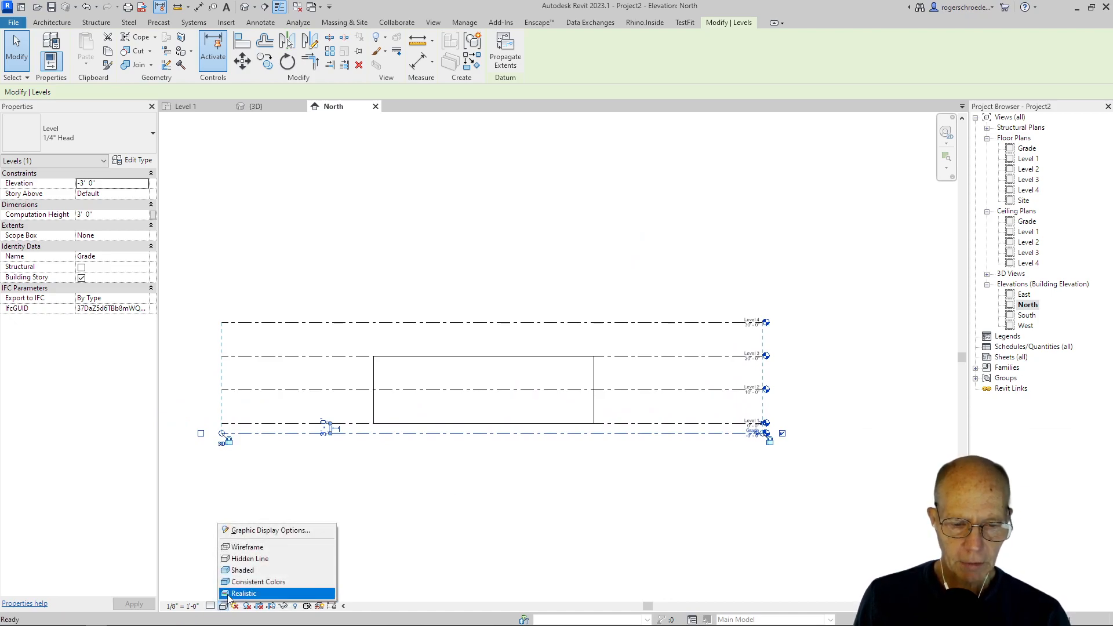
{"action": "left_click", "coordinate": [228, 593]}
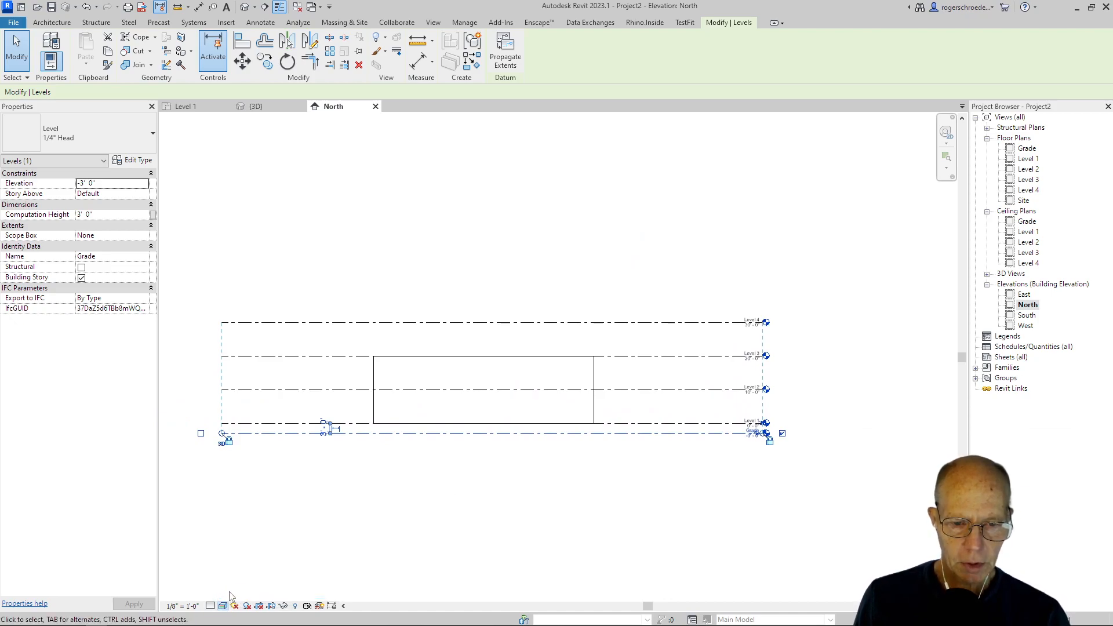
{"action": "left_click", "coordinate": [377, 410]}
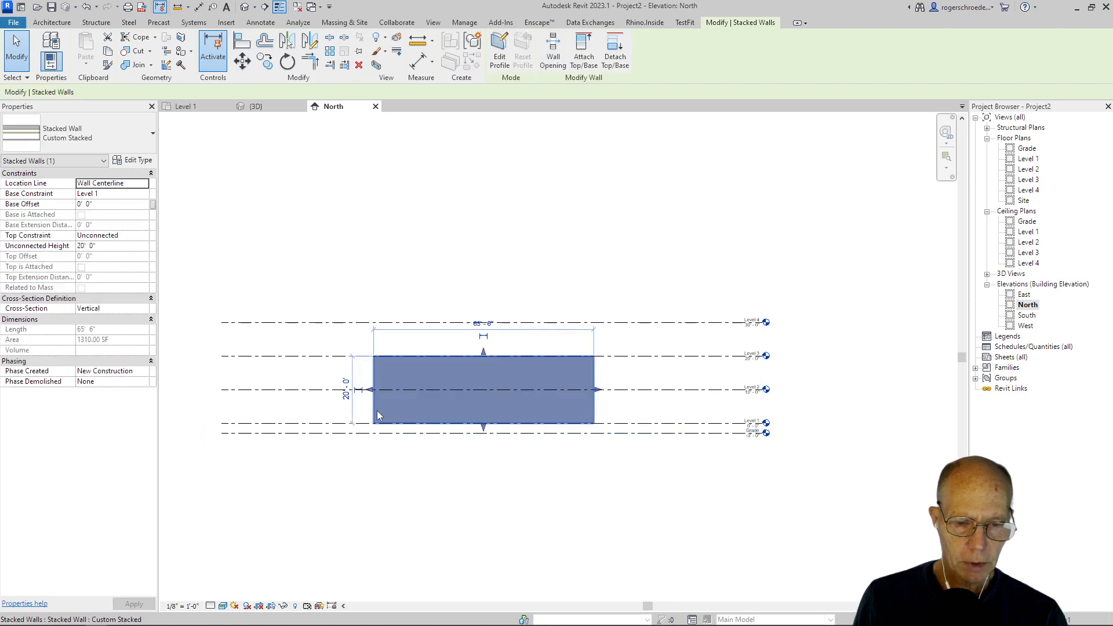
{"action": "left_click", "coordinate": [223, 606]}
{"action": "left_click", "coordinate": [226, 593]}
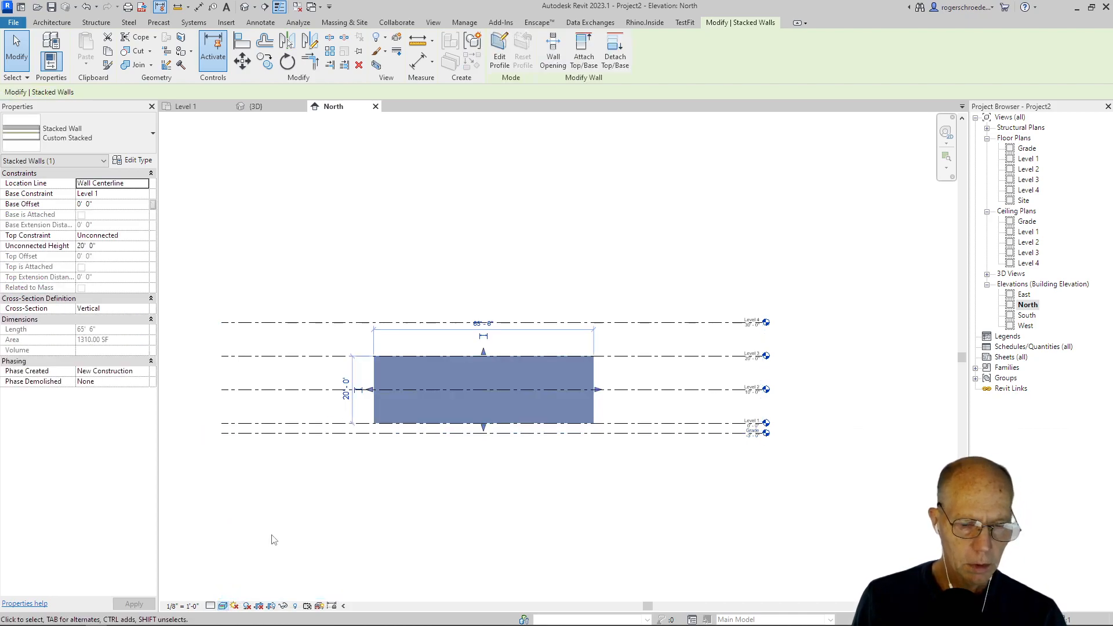
{"action": "left_click", "coordinate": [273, 538]}
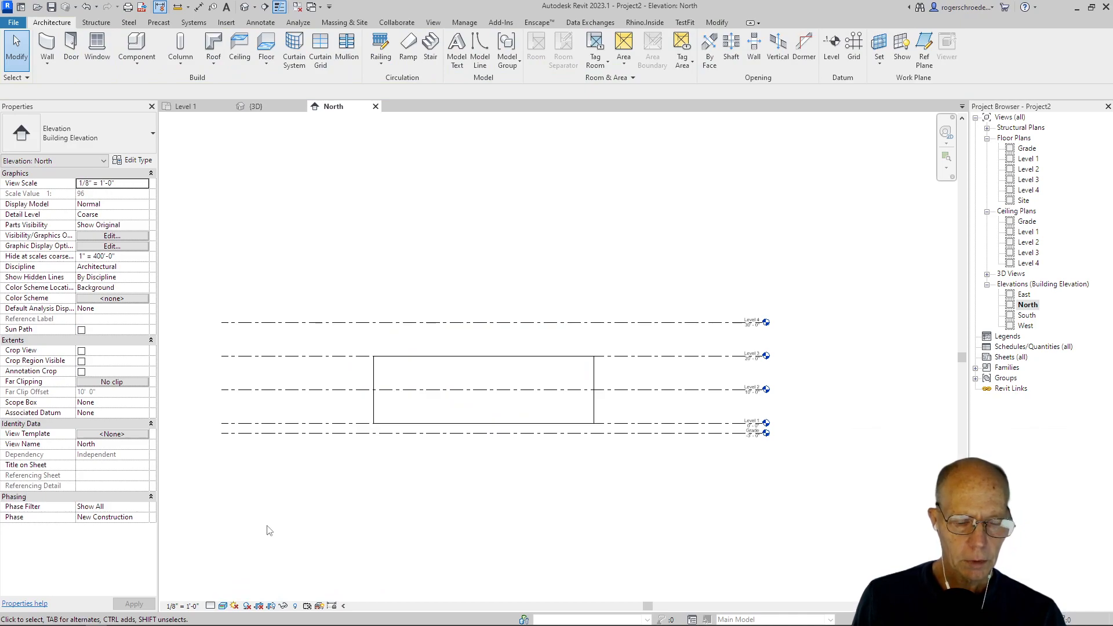
{"action": "left_click", "coordinate": [210, 606]}
{"action": "left_click", "coordinate": [215, 595]}
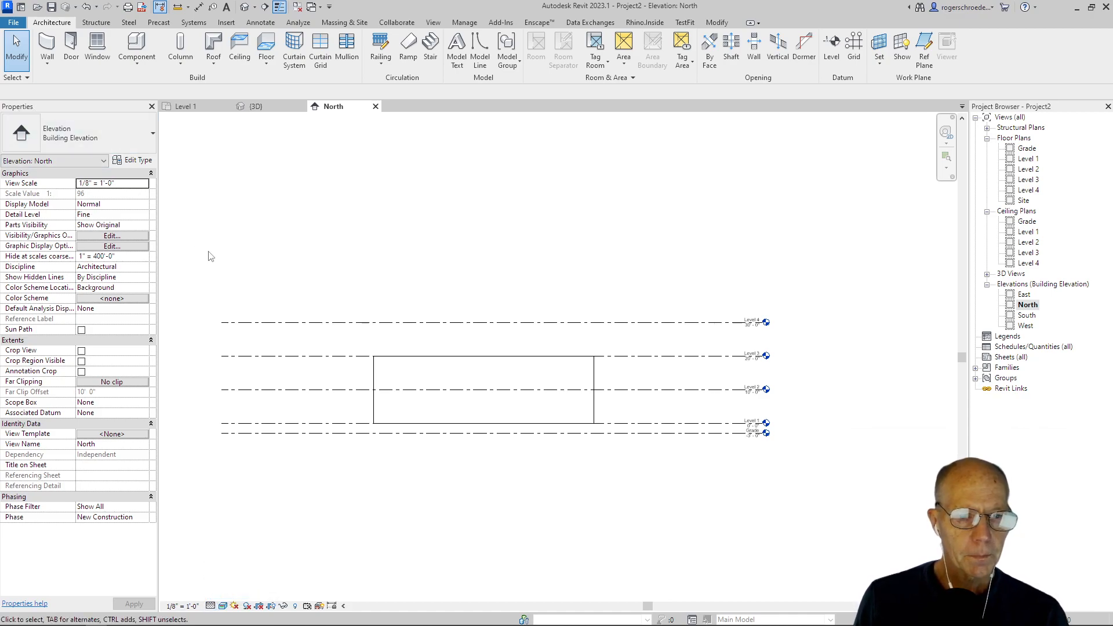
Step: Set the stacked wall's top constraint to Up to level: Level 4
{"action": "left_click", "coordinate": [376, 374]}
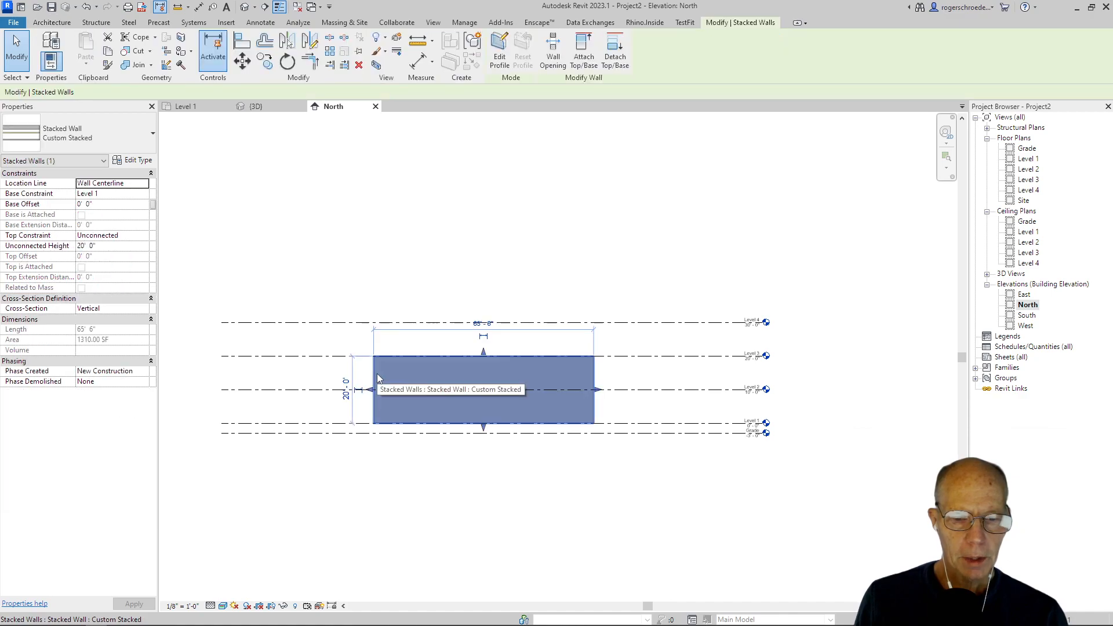
{"action": "left_click", "coordinate": [144, 235]}
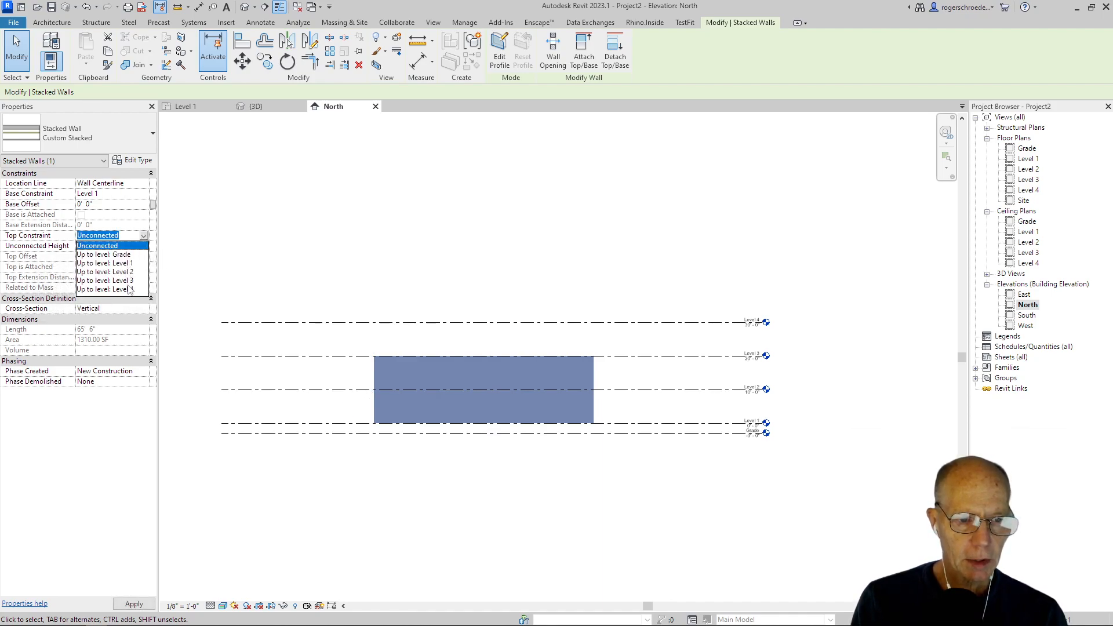
{"action": "left_click", "coordinate": [131, 289]}
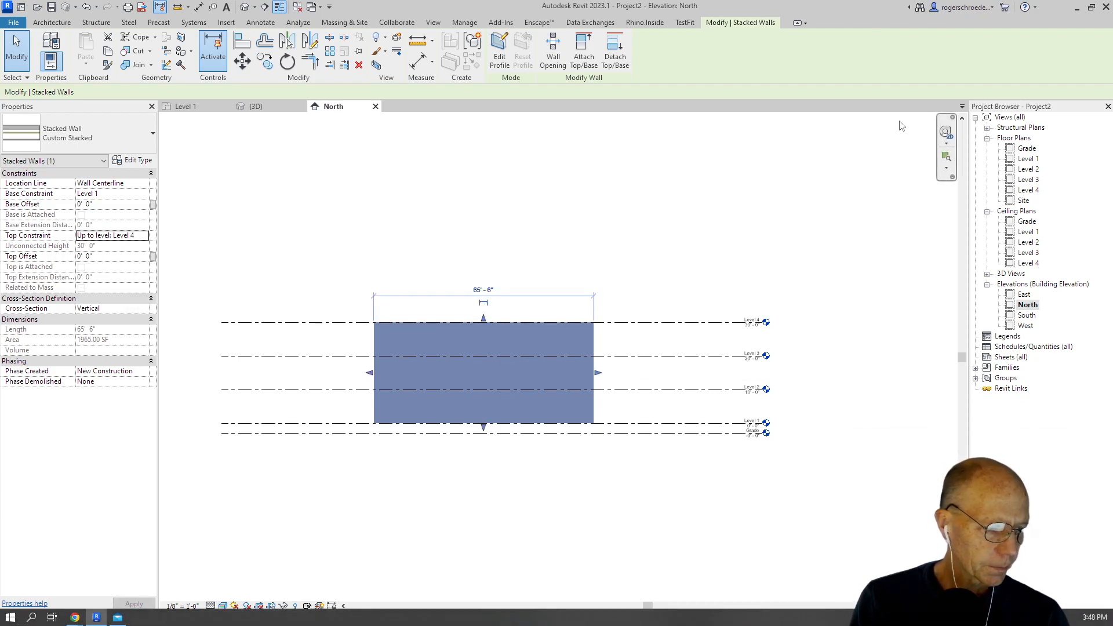
Step: Check the parapet height on the CV8 townhouse slide, return to Revit, and set the stacked wall's top offset to 4' 0"
{"action": "left_click", "coordinate": [1076, 7]}
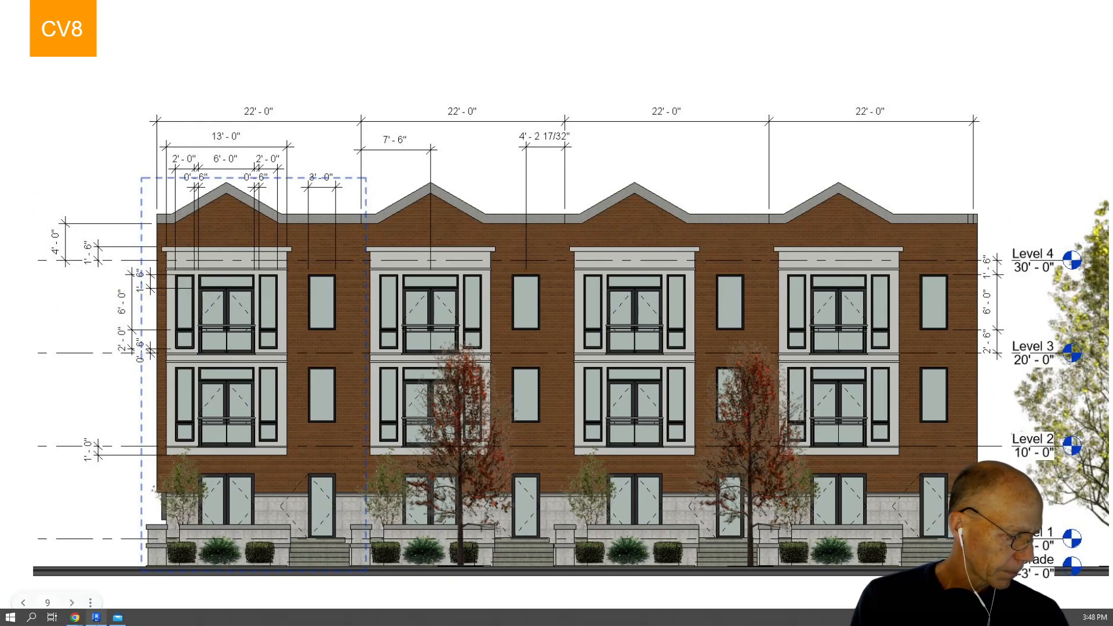
{"action": "left_click", "coordinate": [96, 618]}
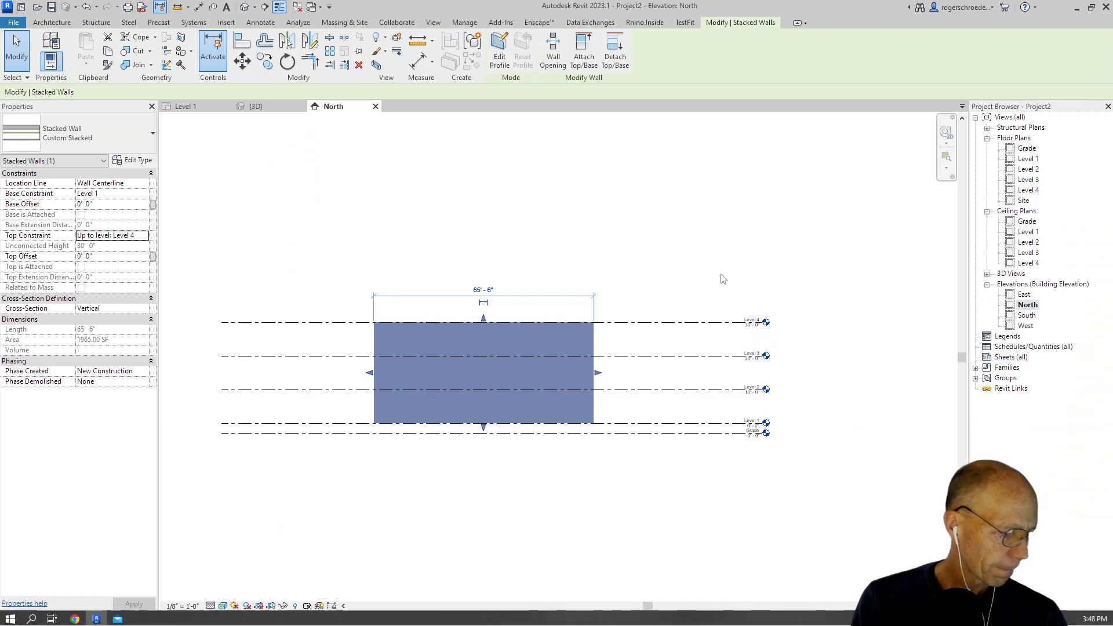
{"action": "left_click", "coordinate": [98, 247]}
{"action": "left_click", "coordinate": [87, 256]}
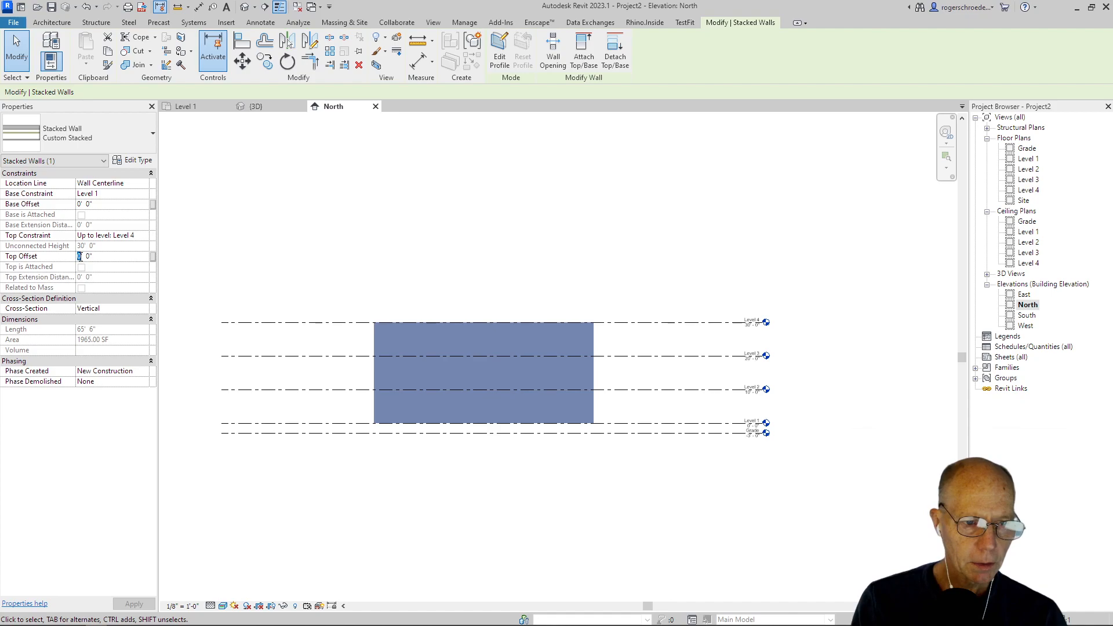
{"action": "type", "text": "4"}
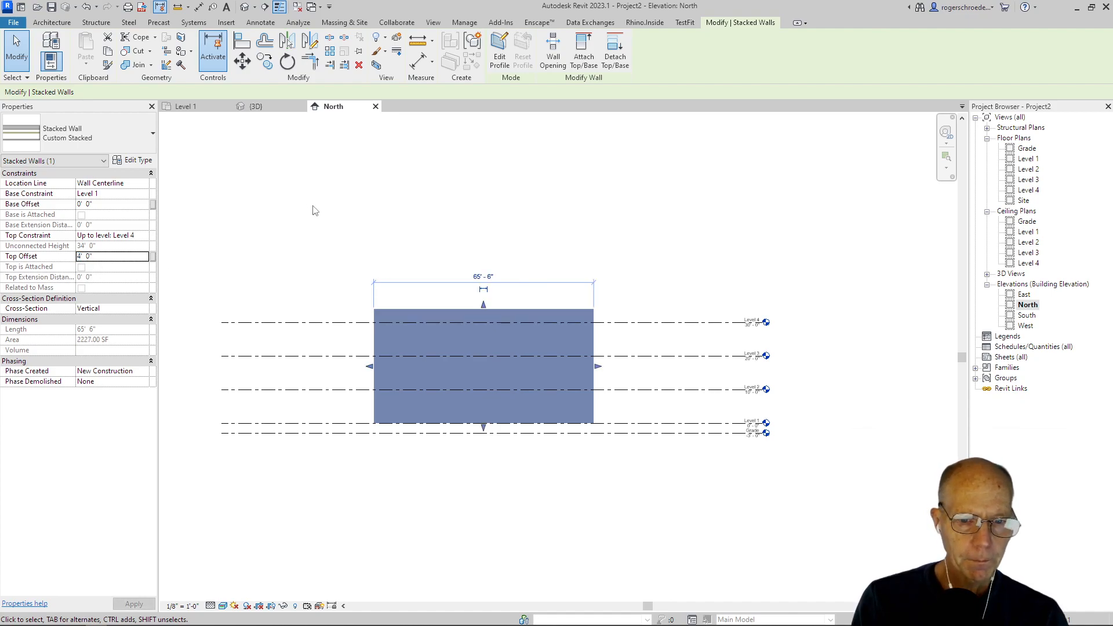
{"action": "left_click", "coordinate": [312, 211]}
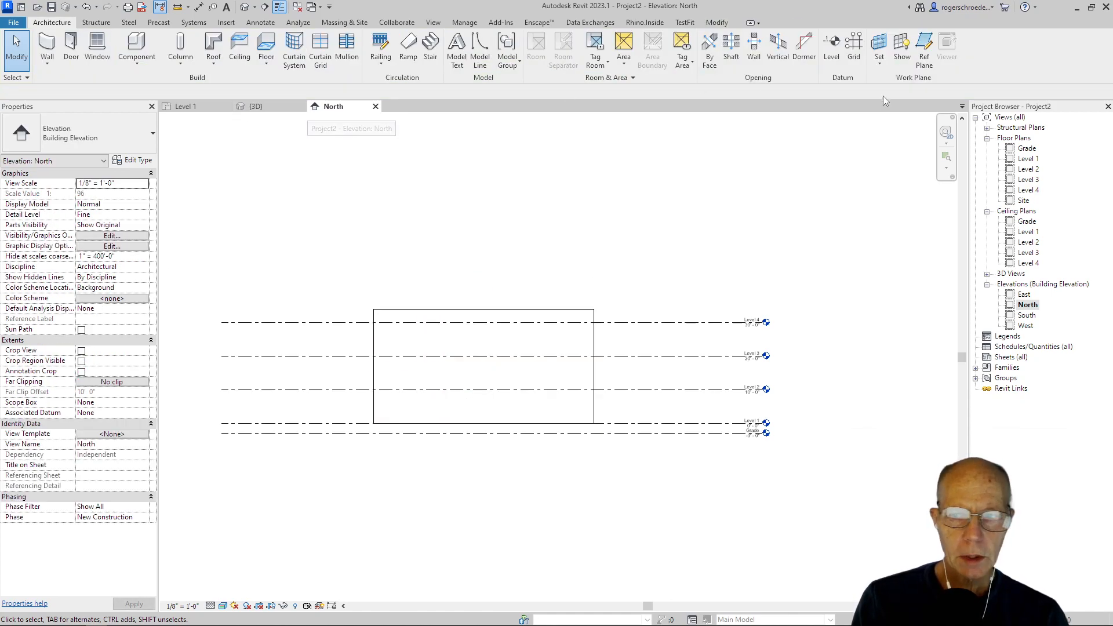
Step: Open the Site floor plan and set the stacked wall's length to 22' 0"
{"action": "double_click", "coordinate": [1023, 202]}
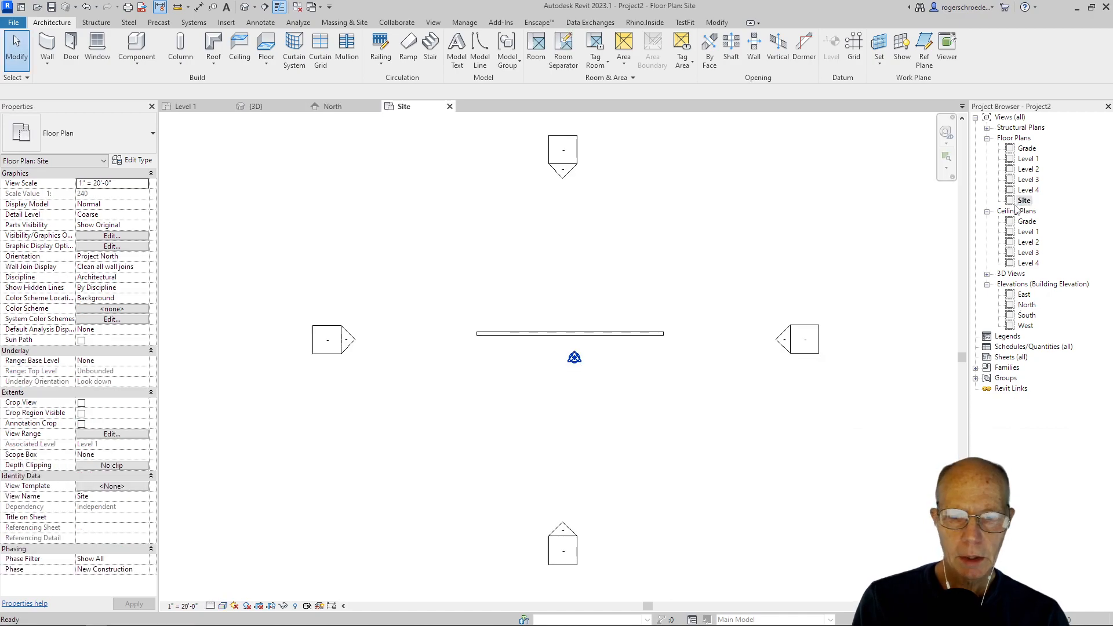
{"action": "left_click", "coordinate": [543, 335]}
{"action": "scroll", "coordinate": [619, 354], "scroll_direction": "up", "scroll_amount": 3}
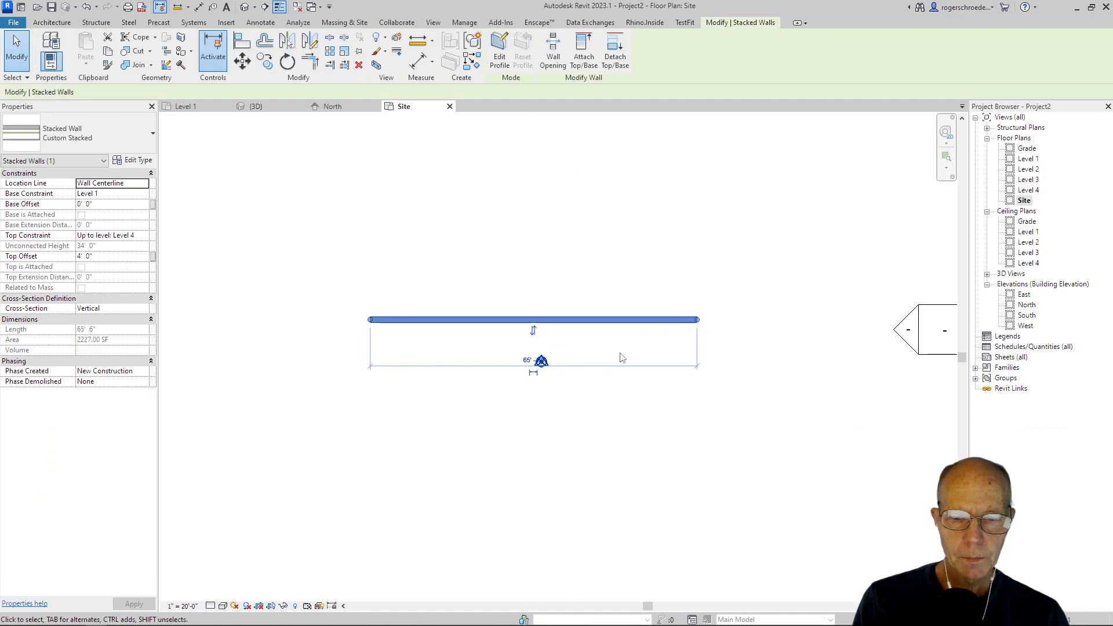
{"action": "left_click", "coordinate": [509, 365]}
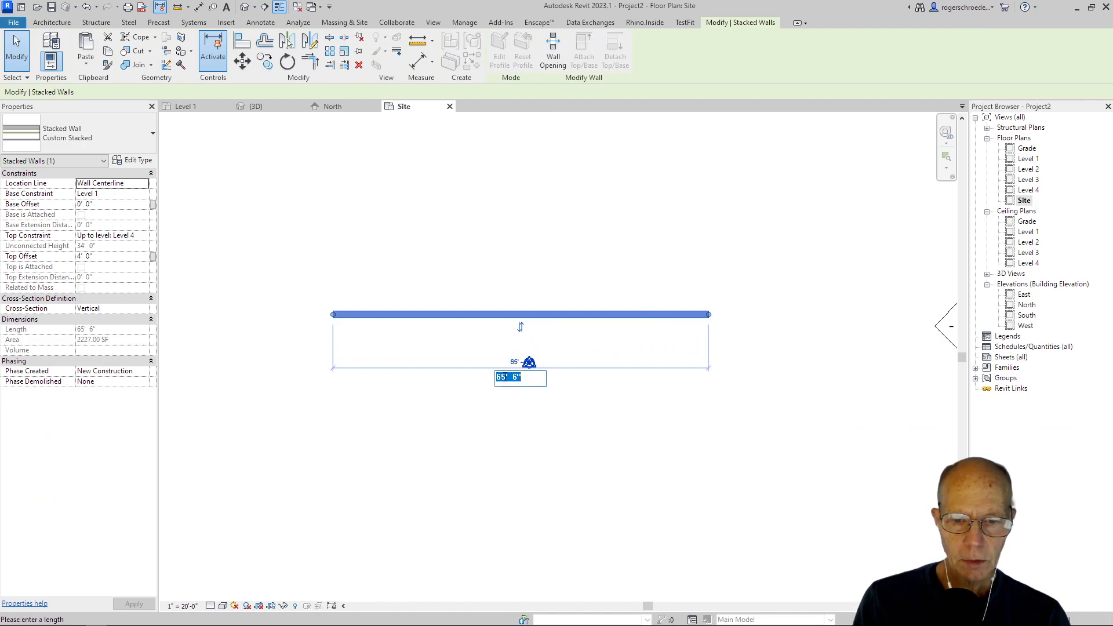
{"action": "left_click_drag", "start_coordinate": [510, 377], "coordinate": [491, 377]}
{"action": "type", "text": "22'  "}
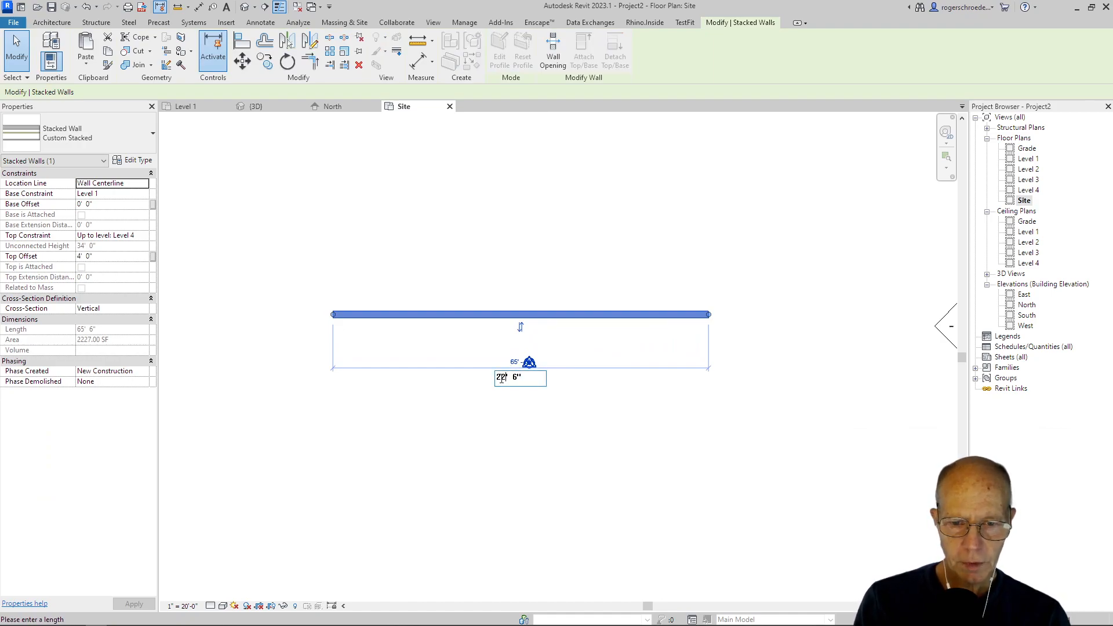
{"action": "type", "text": "0"}
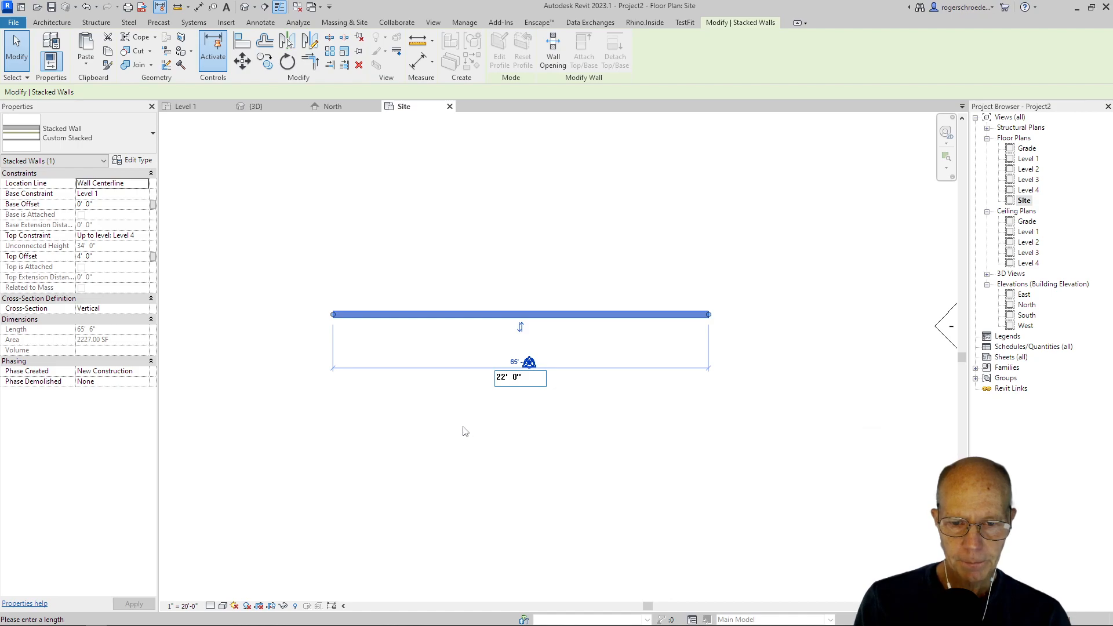
{"action": "key", "text": "Return"}
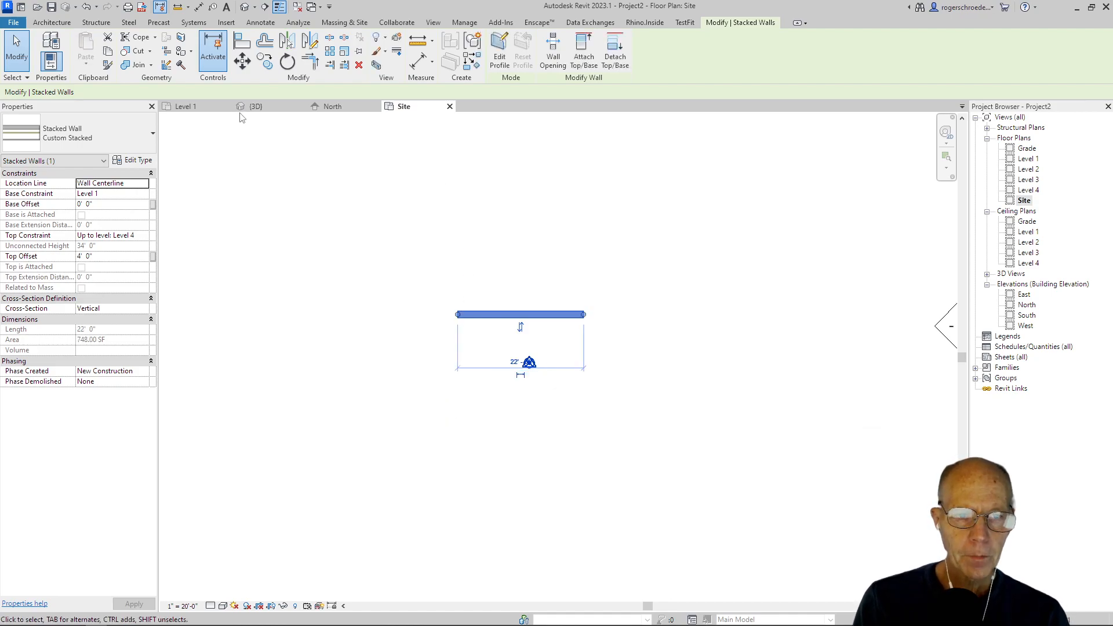
Step: Inspect the resized stacked wall in the 3D view, with its full height from base to top in sight
{"action": "left_click", "coordinate": [267, 105]}
{"action": "left_click", "coordinate": [273, 288]}
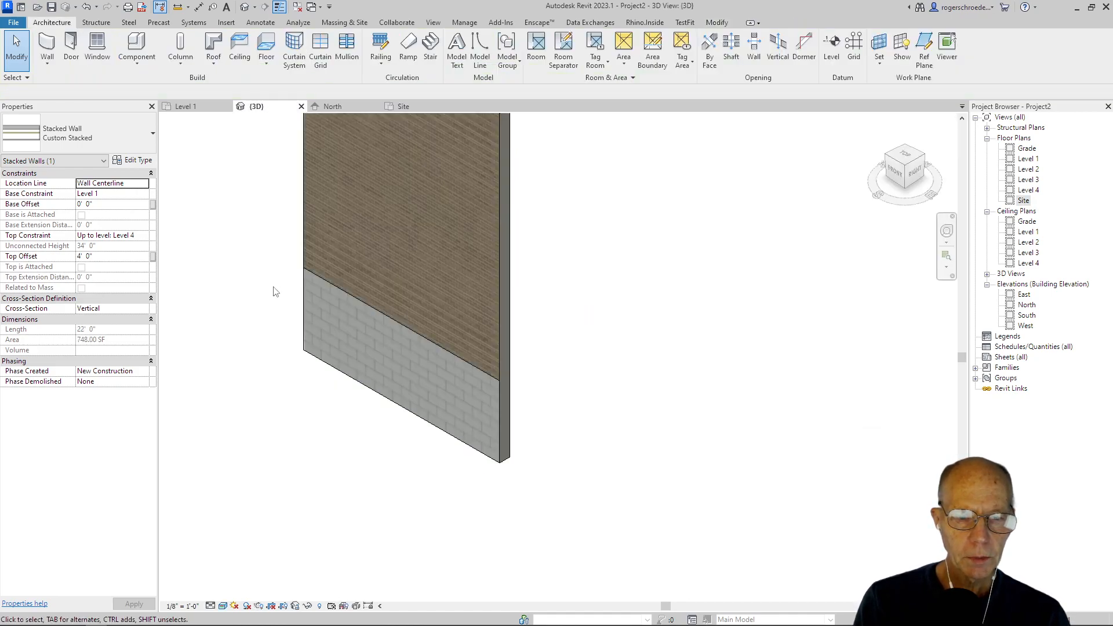
{"action": "scroll", "coordinate": [274, 287], "scroll_direction": "down", "scroll_amount": 3}
{"action": "middle_click_drag", "start_coordinate": [310, 354], "coordinate": [345, 472]}
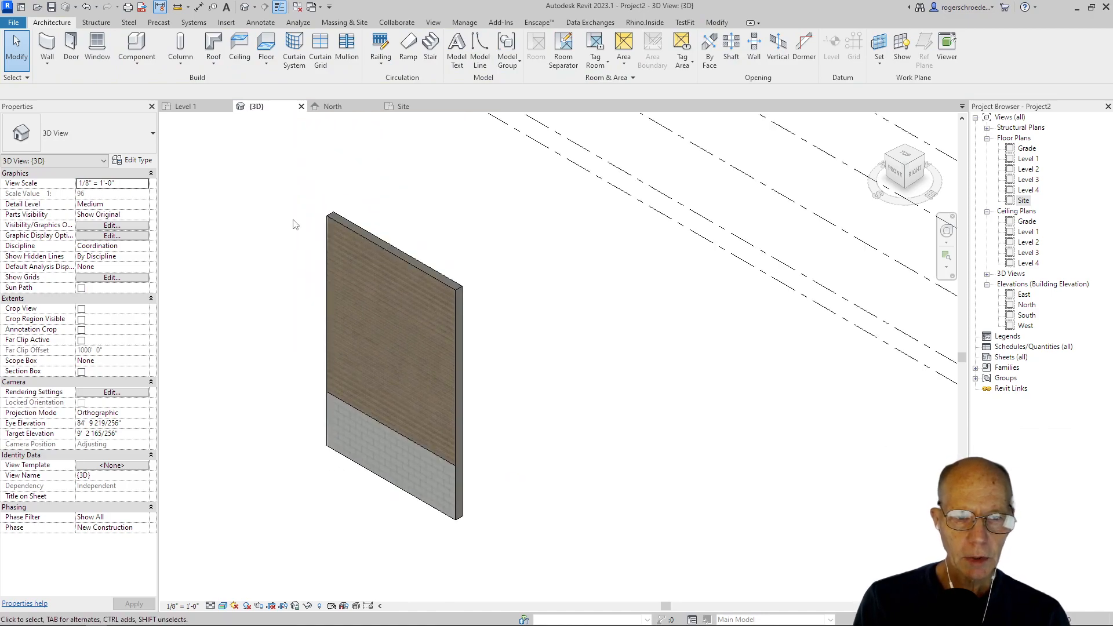
Step: Try the Hidden Line and Consistent Colors visual styles in the North elevation and set the view back to Realistic
{"action": "left_click", "coordinate": [331, 106]}
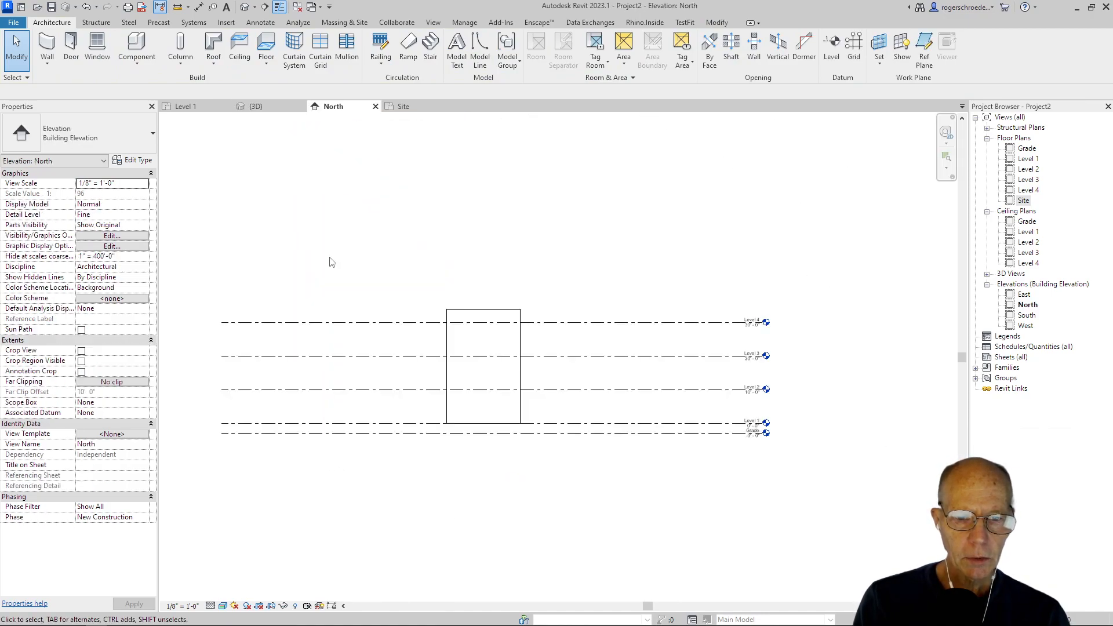
{"action": "left_click", "coordinate": [222, 606]}
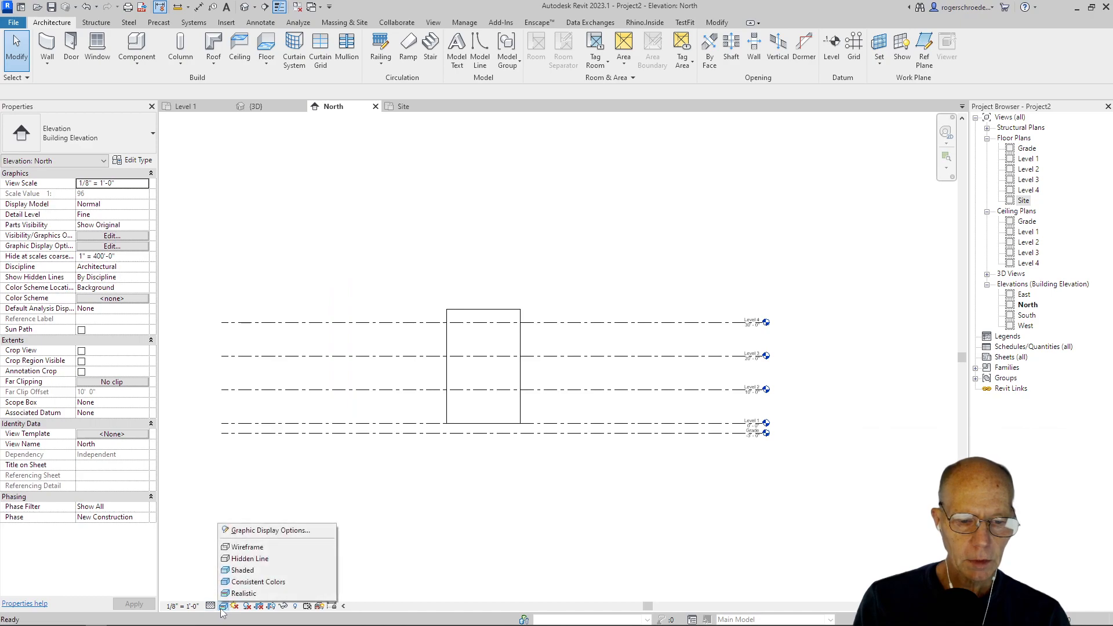
{"action": "left_click", "coordinate": [224, 598]}
{"action": "left_click", "coordinate": [223, 605]}
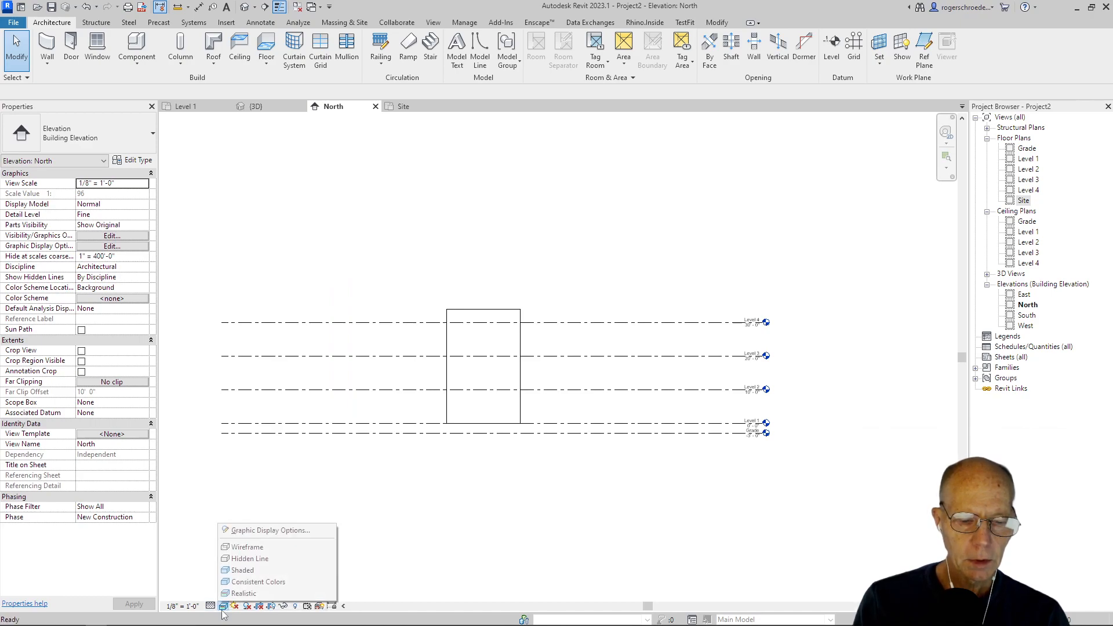
{"action": "left_click", "coordinate": [244, 559]}
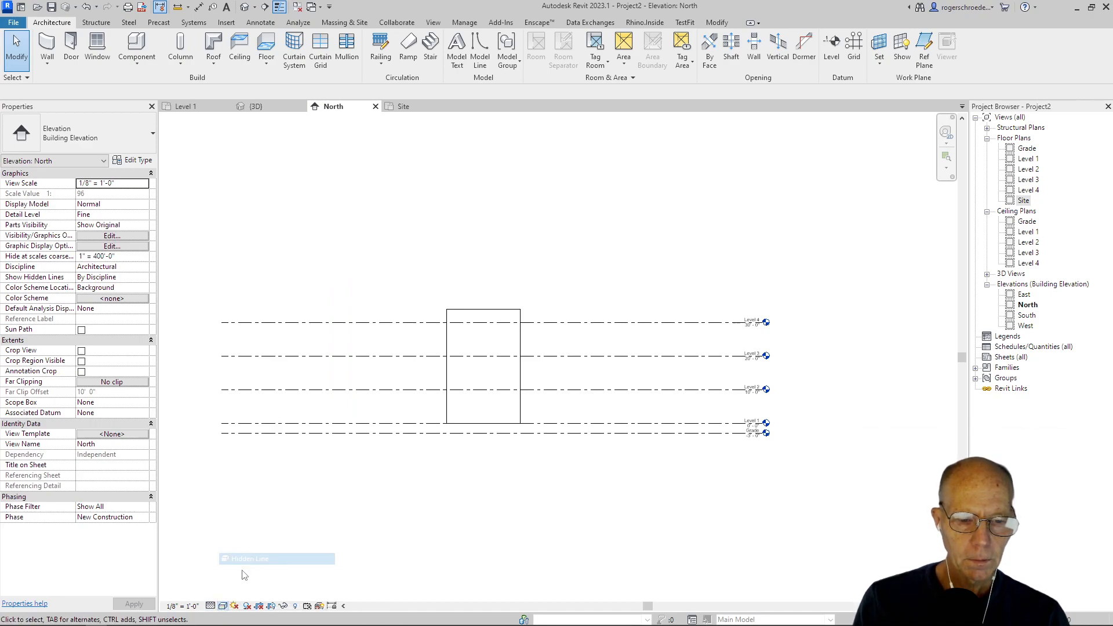
{"action": "left_click", "coordinate": [223, 606]}
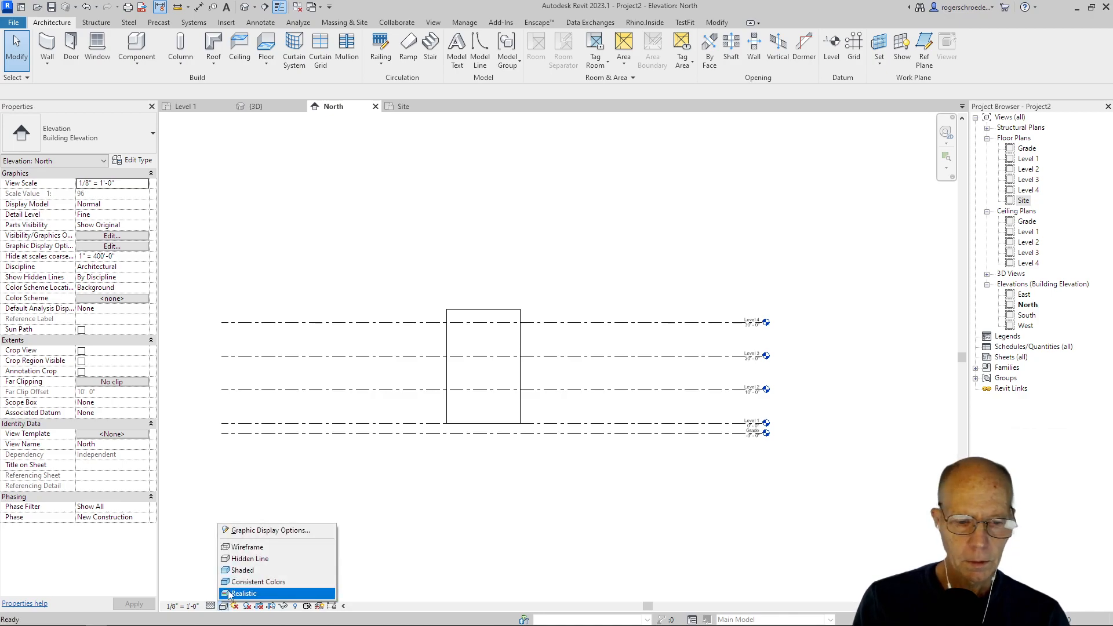
{"action": "left_click", "coordinate": [255, 581]}
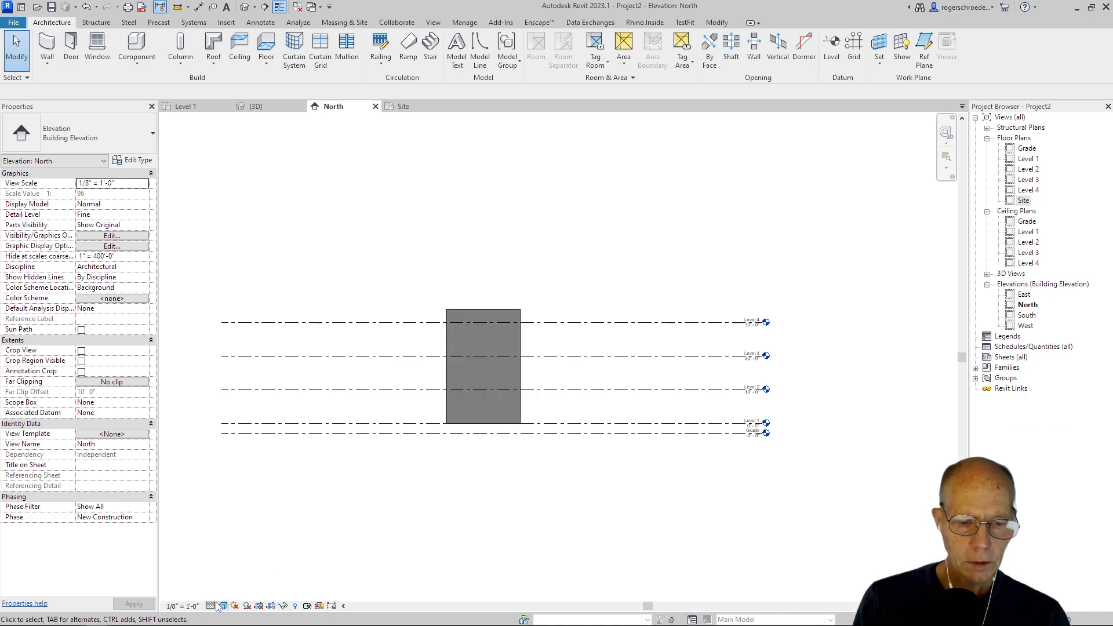
{"action": "left_click", "coordinate": [223, 607]}
{"action": "left_click", "coordinate": [232, 594]}
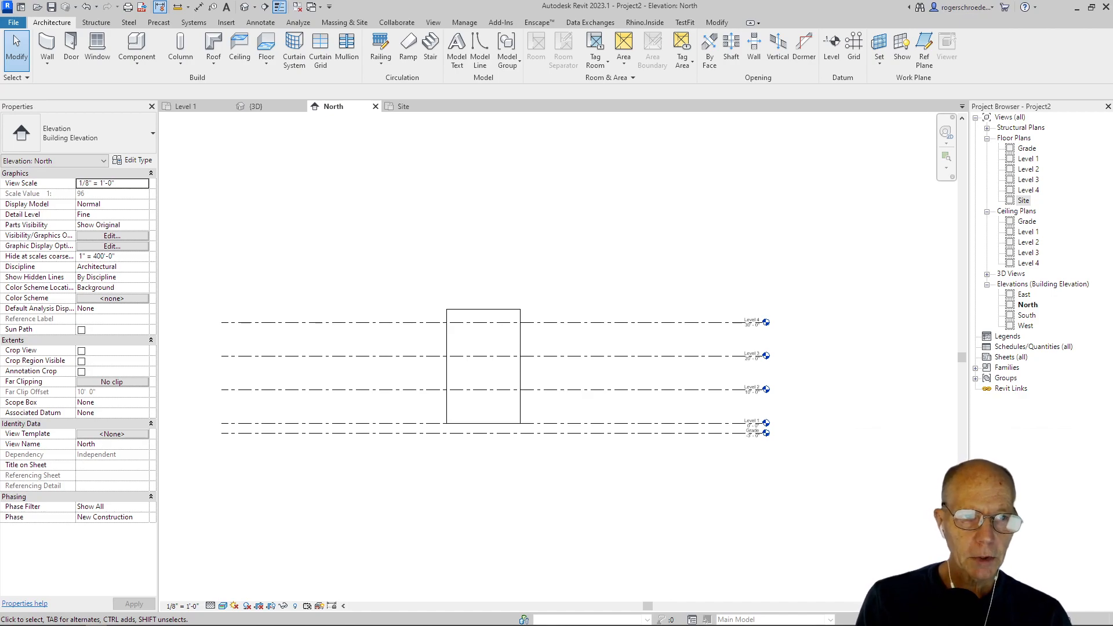
Step: Start saving the project and browse on drive D: through Educational Resources Courses Alfred, ARCH 2014 Computer Visualization and 2022 RVT 2023 Production to the CV8 folder
{"action": "left_click", "coordinate": [52, 6]}
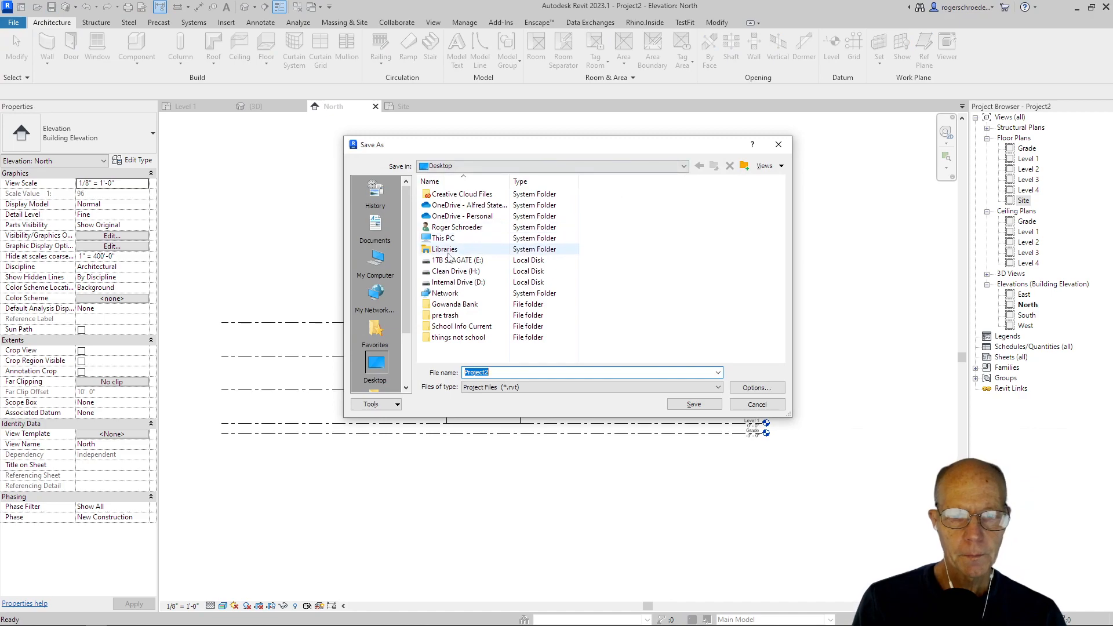
{"action": "scroll", "coordinate": [366, 315], "scroll_direction": "down", "scroll_amount": 2}
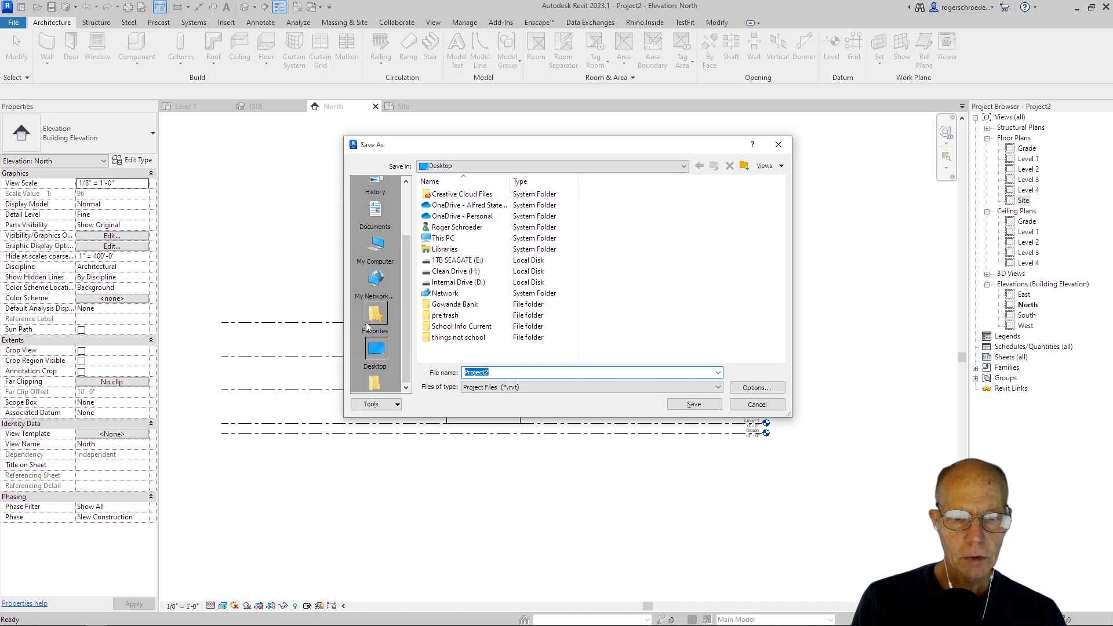
{"action": "scroll", "coordinate": [367, 315], "scroll_direction": "up", "scroll_amount": 2}
{"action": "left_click", "coordinate": [377, 263]}
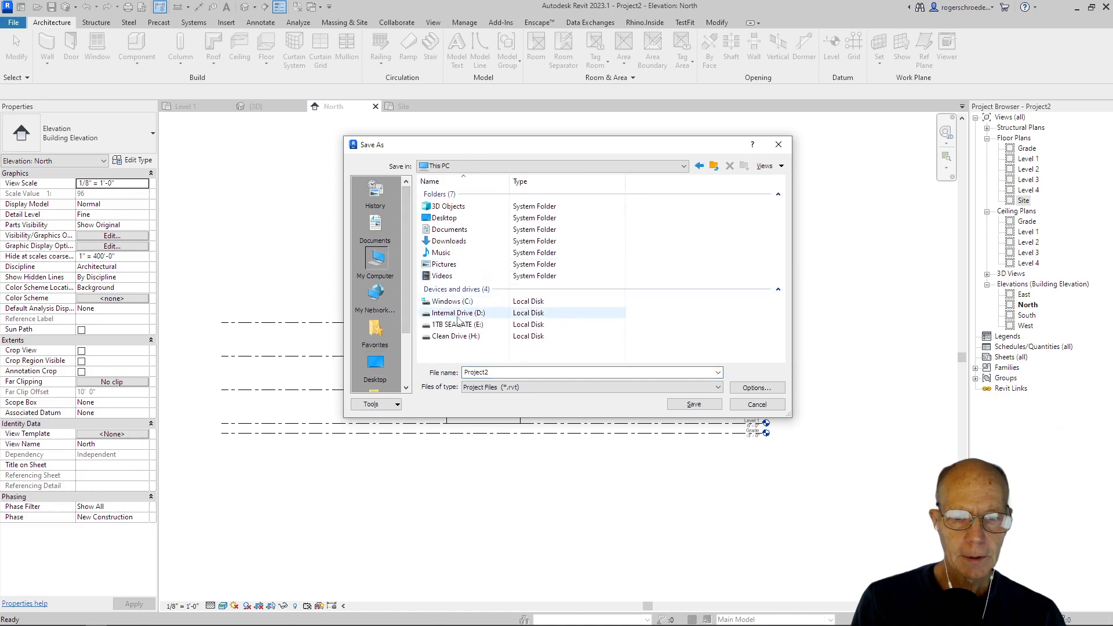
{"action": "double_click", "coordinate": [457, 315]}
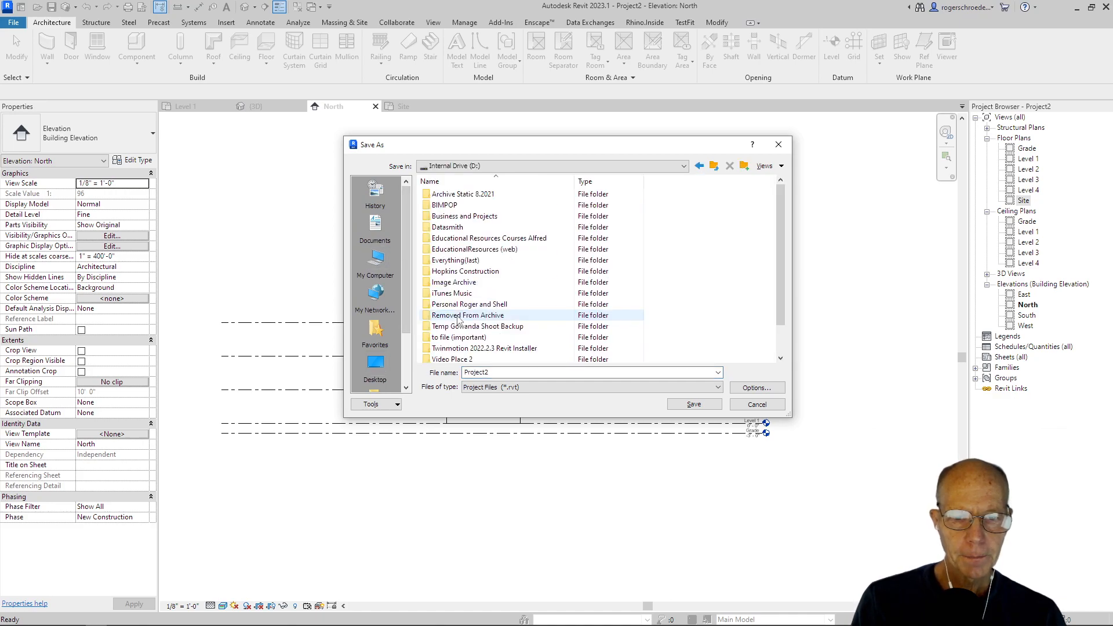
{"action": "double_click", "coordinate": [471, 238]}
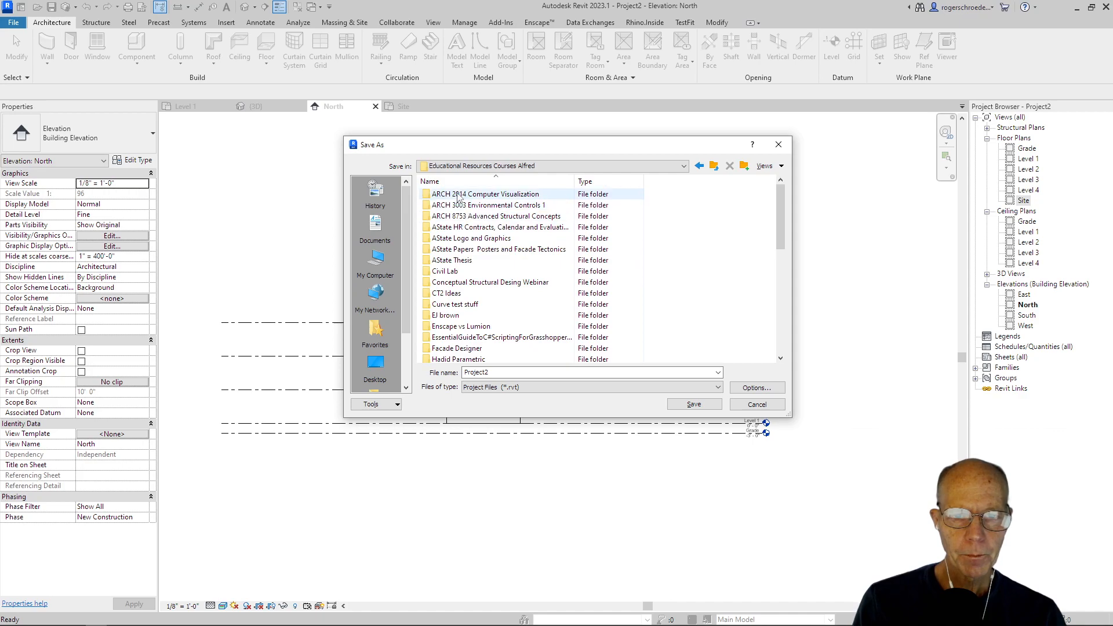
{"action": "double_click", "coordinate": [458, 195]}
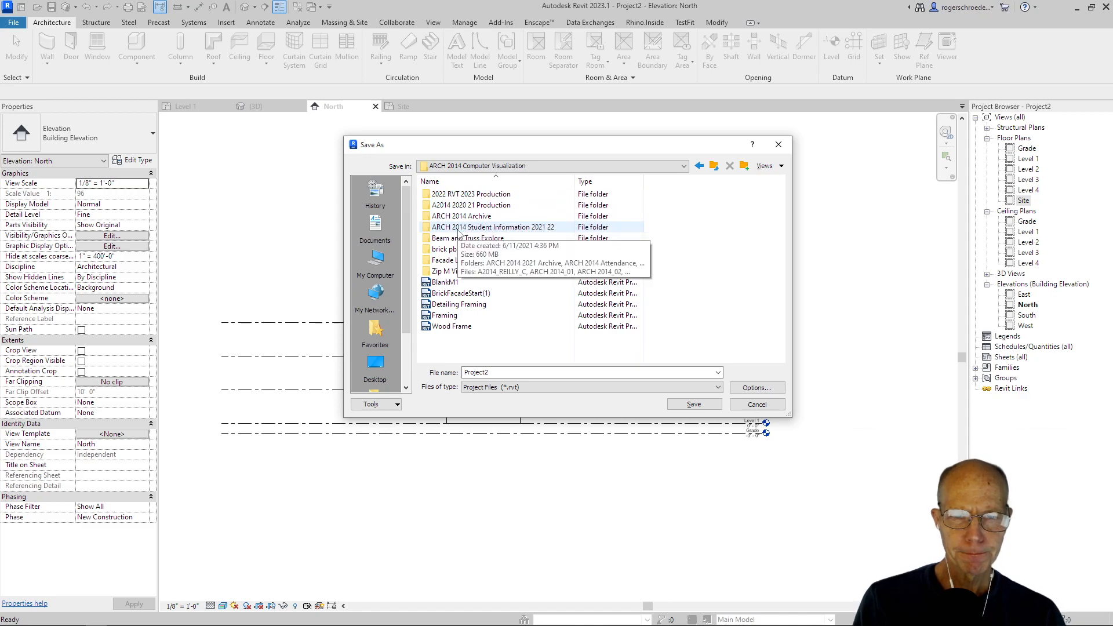
{"action": "double_click", "coordinate": [458, 194]}
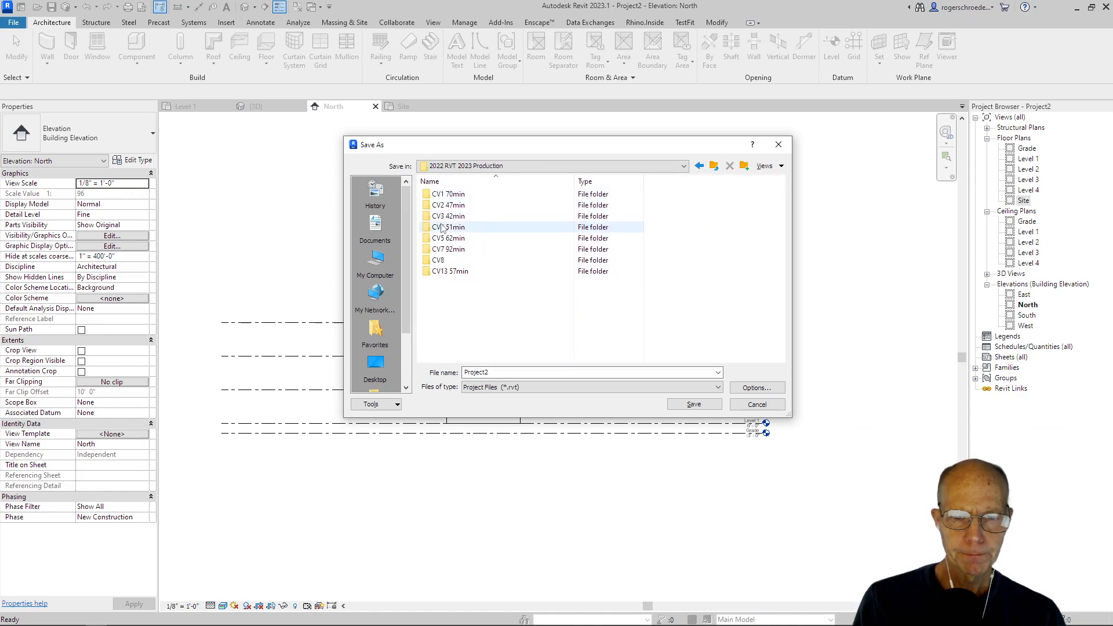
{"action": "double_click", "coordinate": [438, 260]}
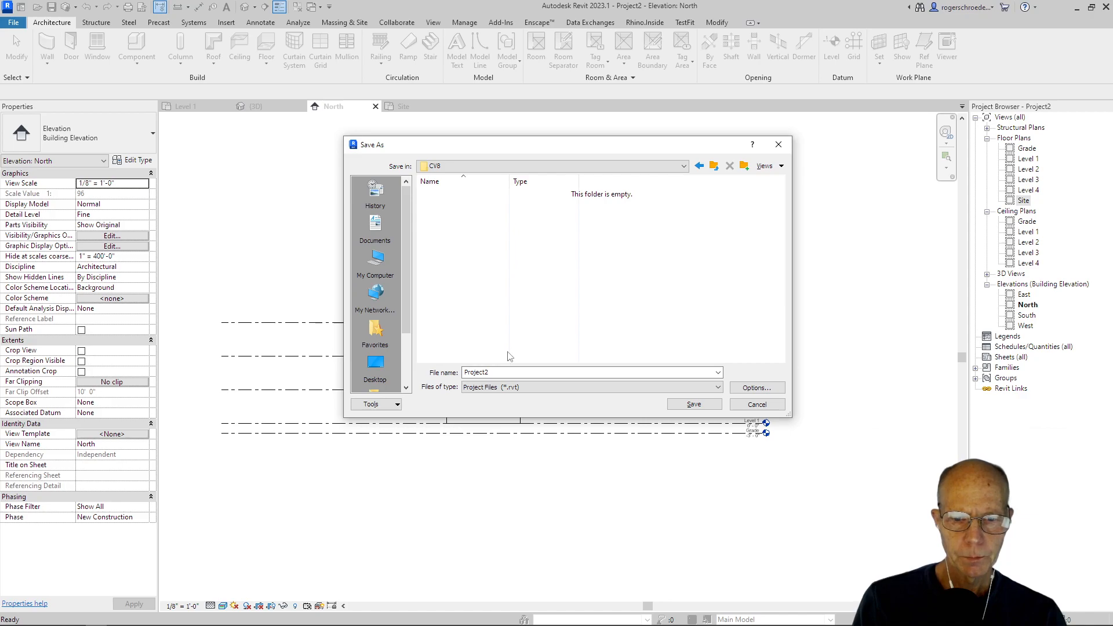
Step: Name the project file CV8 Start and save it in the CV8 folder
{"action": "left_click_drag", "start_coordinate": [497, 373], "coordinate": [464, 374]}
{"action": "type", "text": "CV8 Start"}
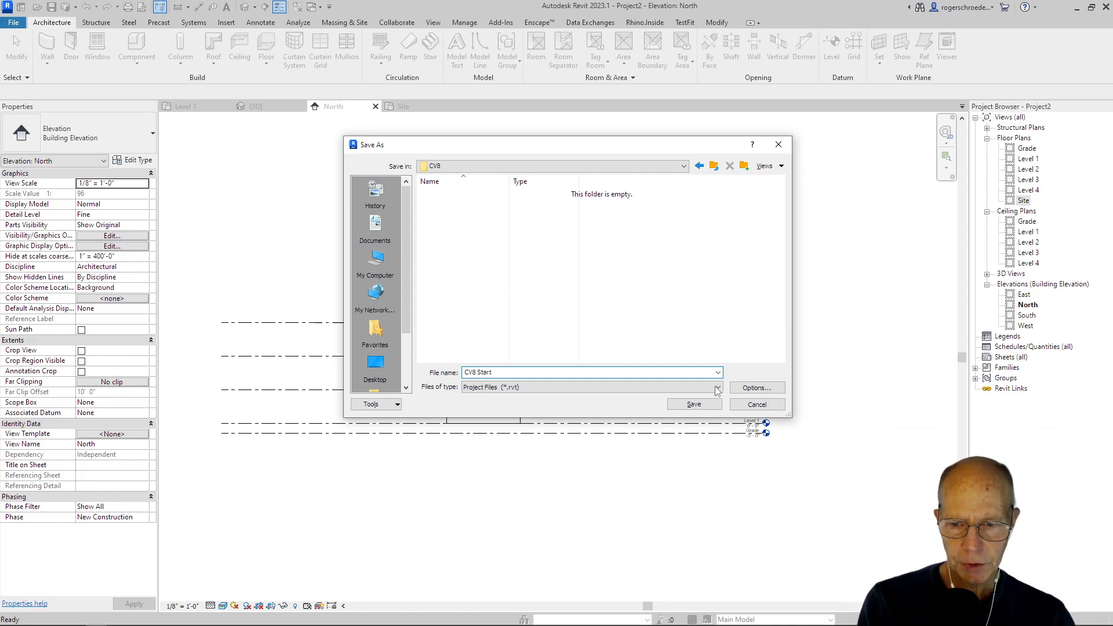
{"action": "left_click", "coordinate": [714, 408]}
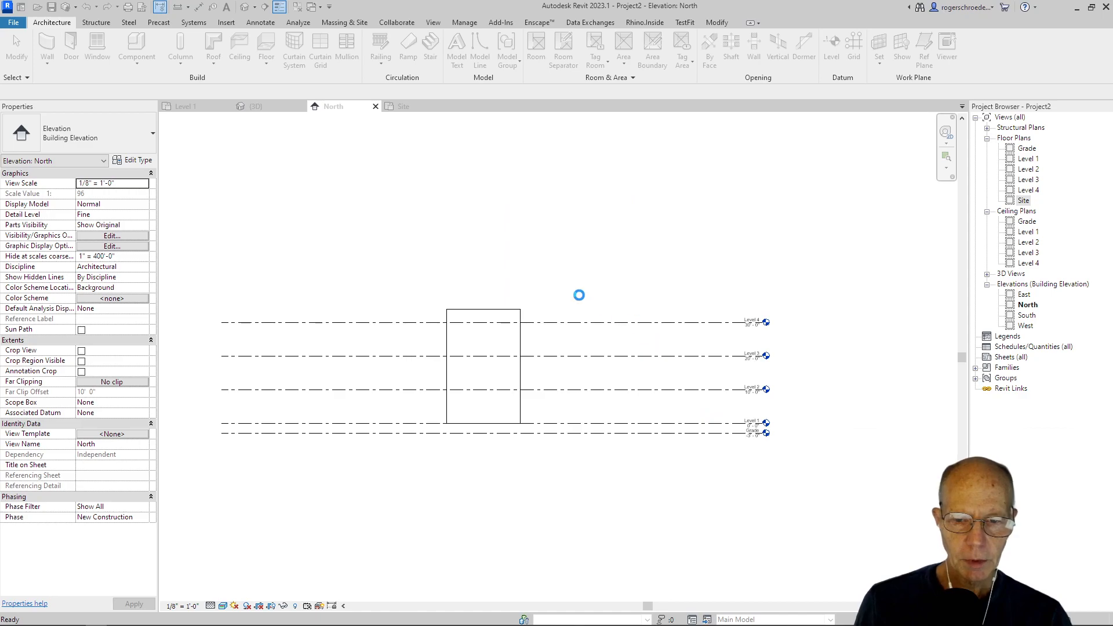